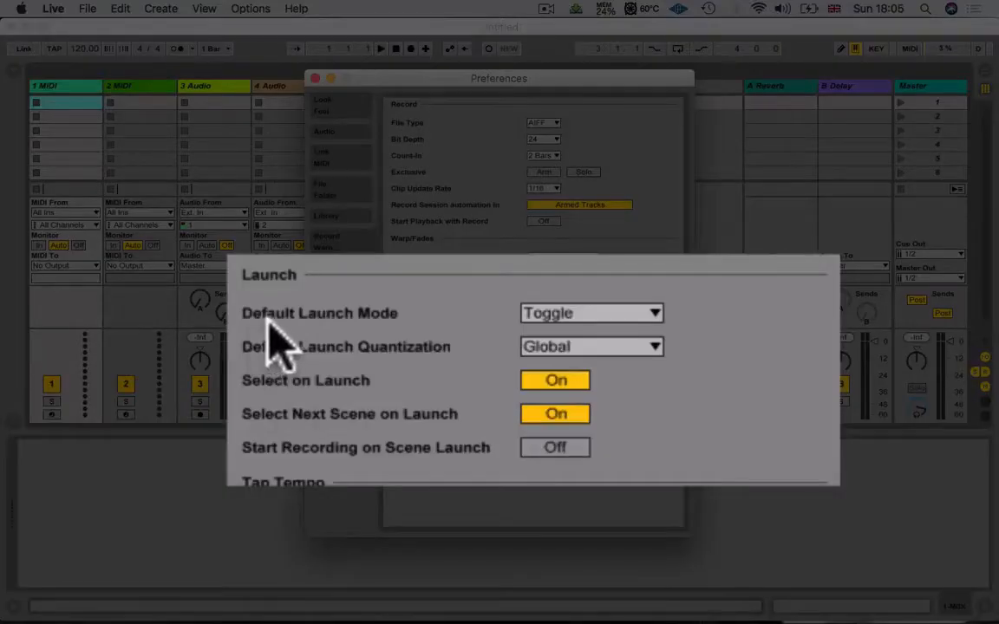
Step: Set the Default Launch Mode to Toggle and close the preferences
left_click(575, 314)
left_click(624, 336)
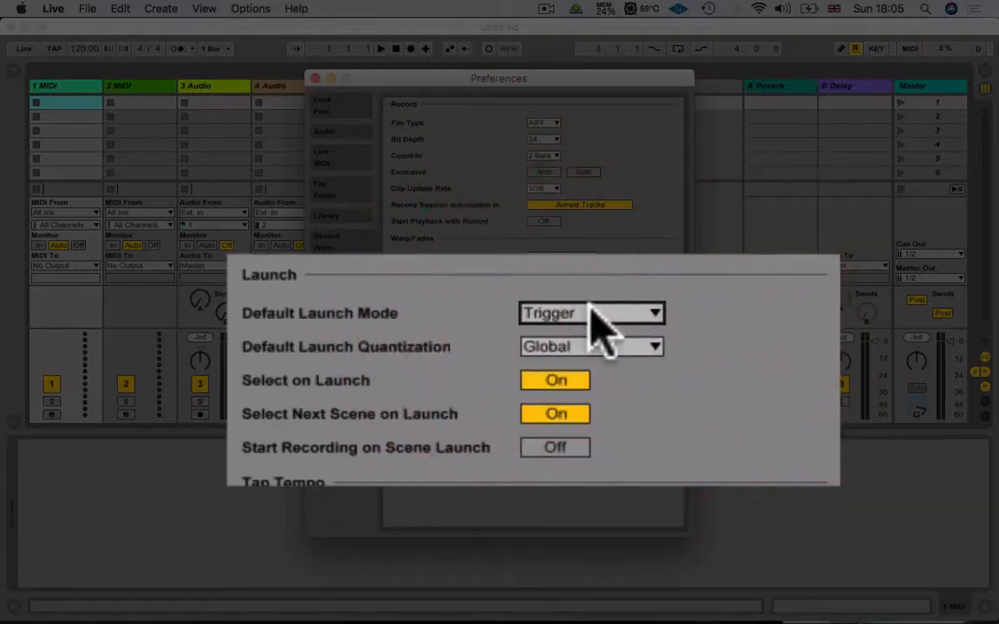
left_click(599, 321)
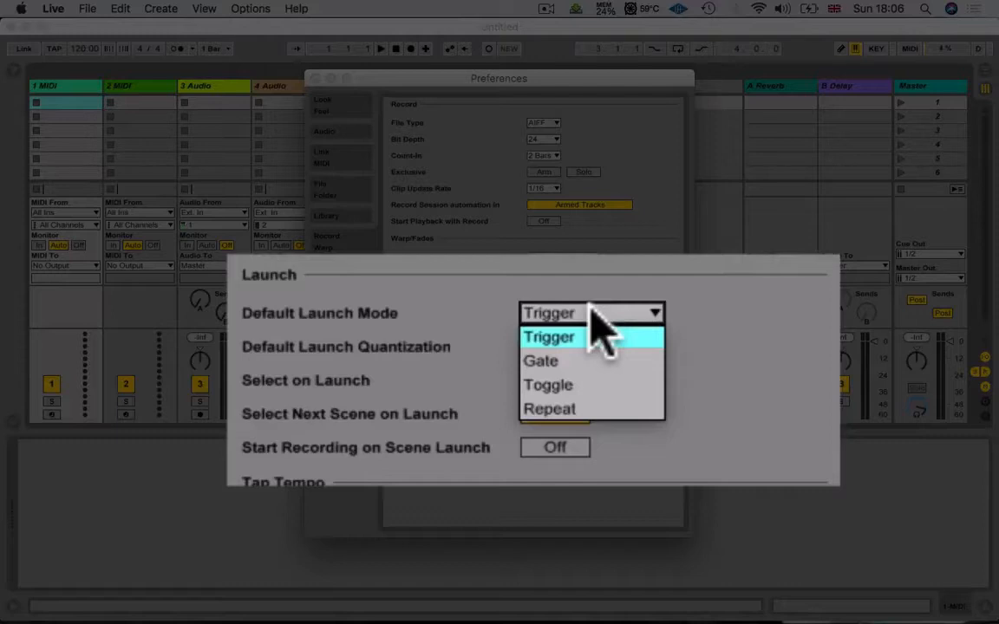
left_click(577, 384)
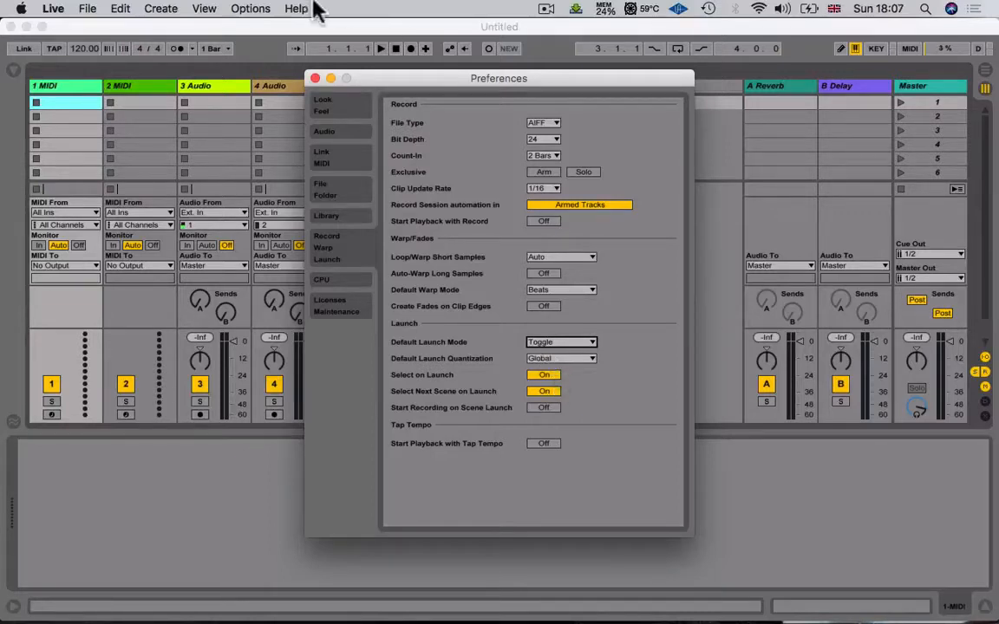
left_click(315, 78)
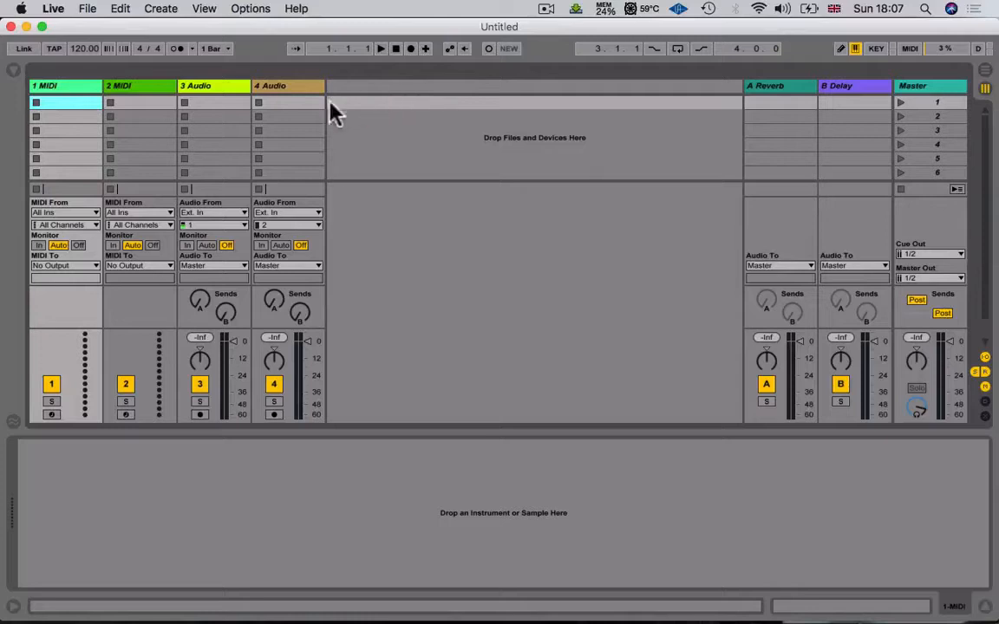
Step: Delete both MIDI tracks from the set
left_click(143, 90)
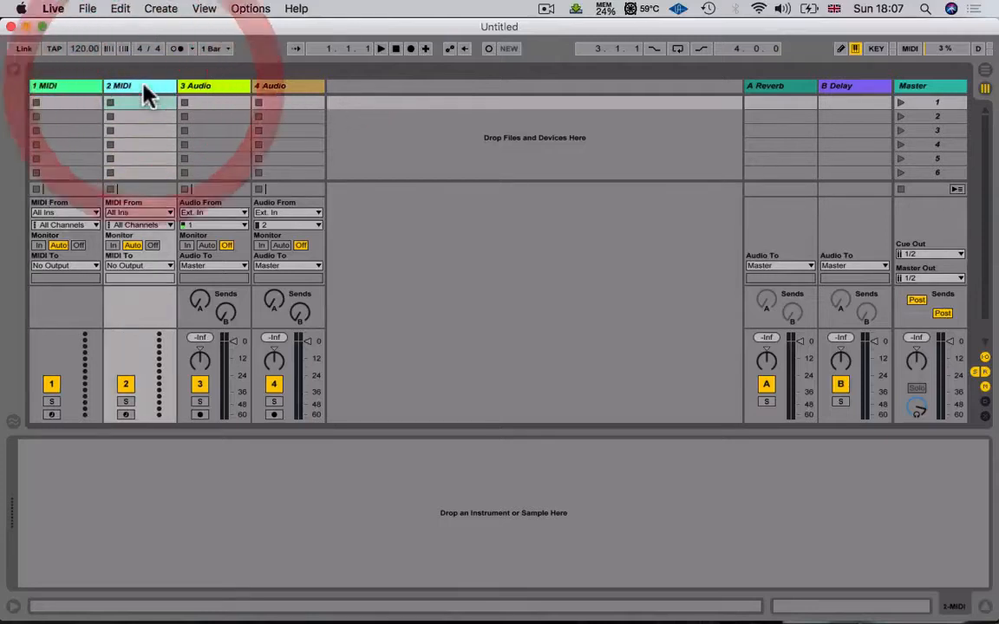
key("Delete")
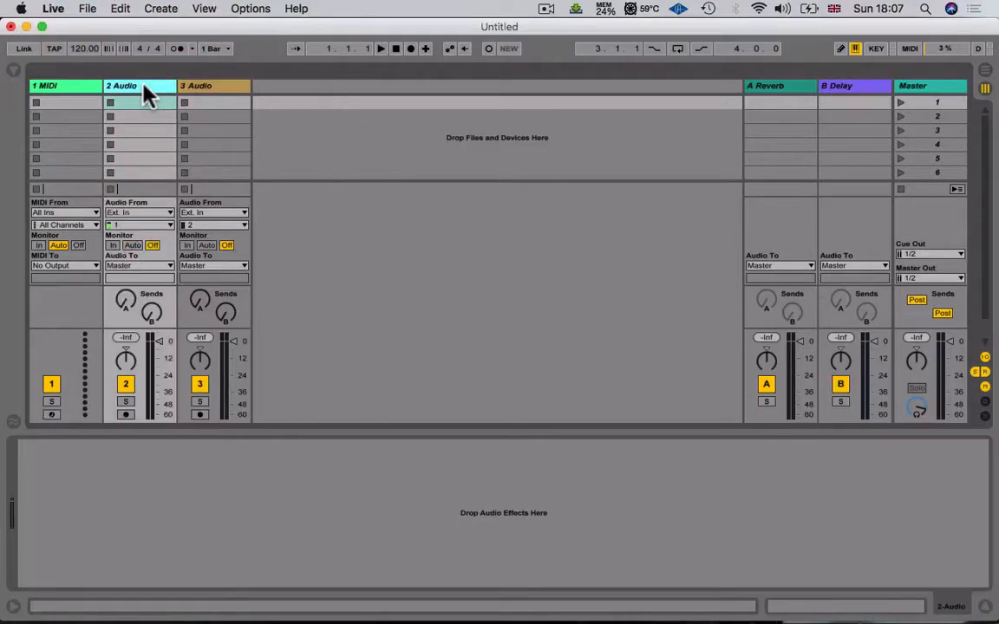
left_click(79, 87)
key("Delete")
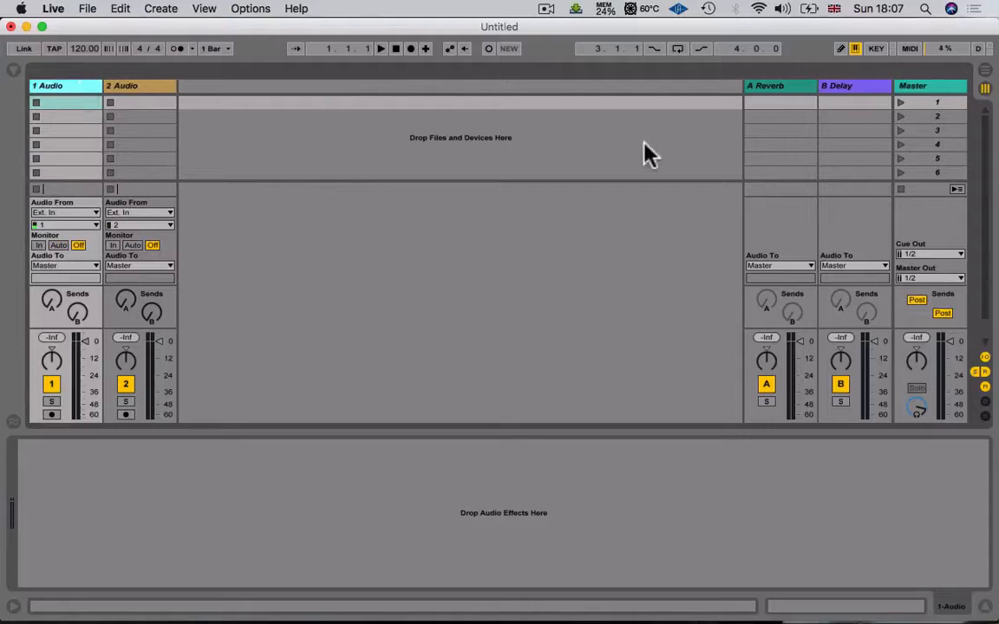
Step: Delete the Reverb and Delay return tracks
left_click(779, 90)
key("Delete")
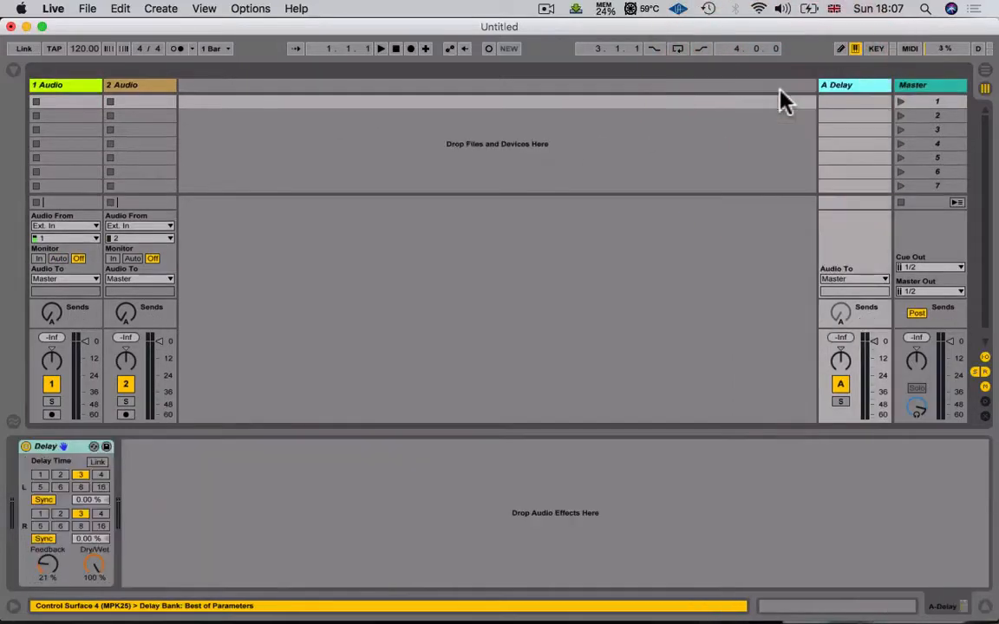
left_click(843, 90)
key("Delete")
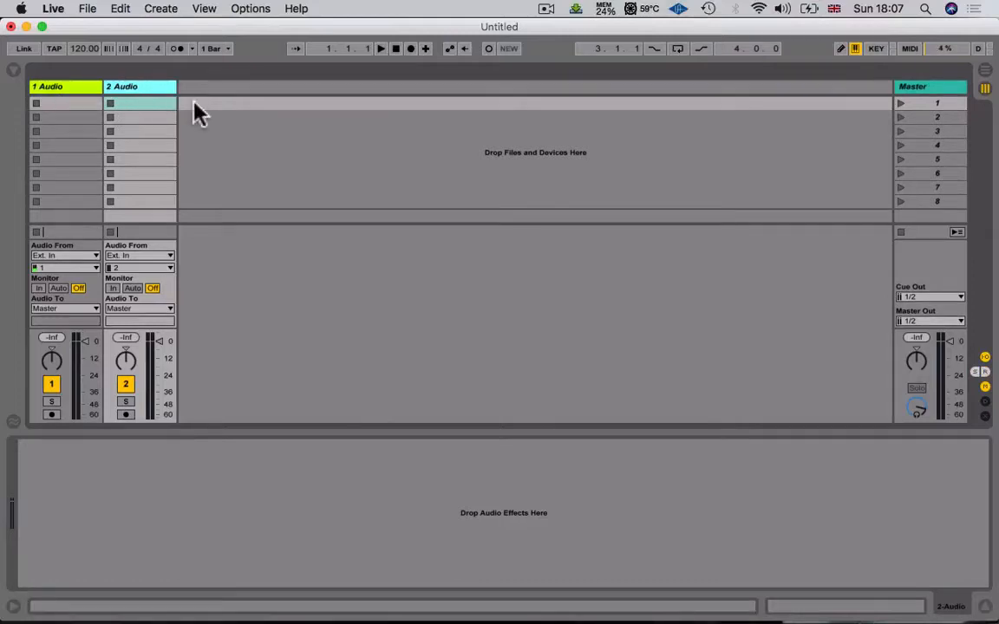
Step: Insert three more audio tracks after 2 Audio and rename the fifth track MIC IN
key("super+t")
key("super+t")
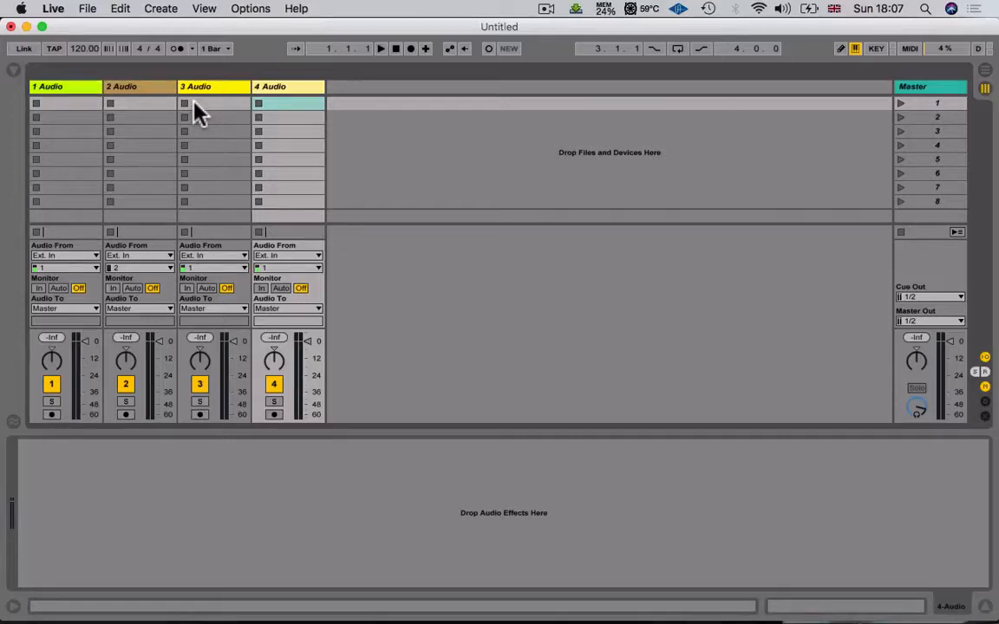
key("super+t")
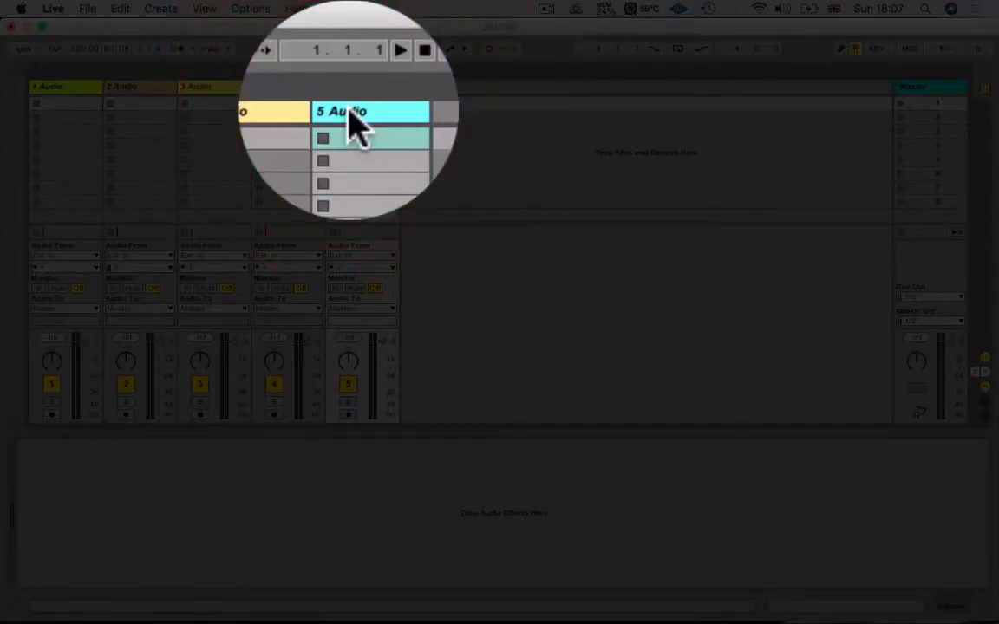
key("super+r")
type("MIC IN")
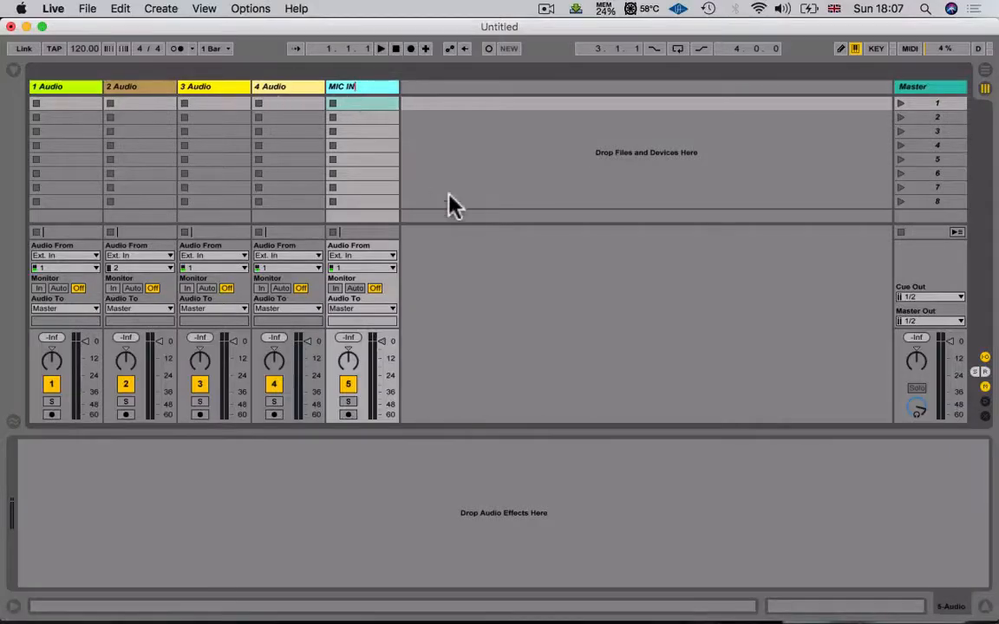
Step: Colour the first four audio tracks blue and the MIC IN track pink
left_click(281, 88)
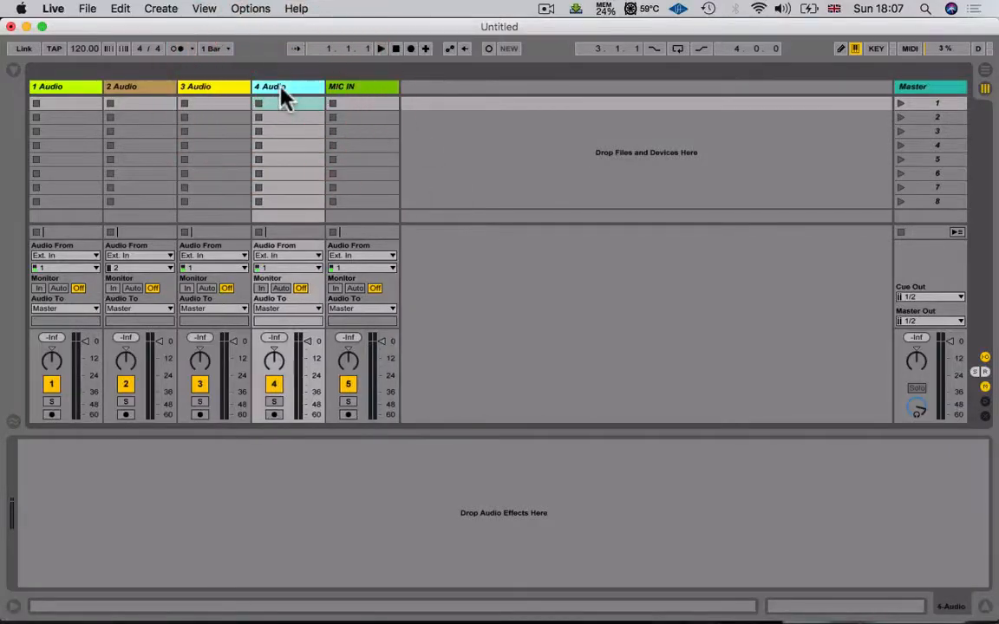
left_click(84, 97, "shift")
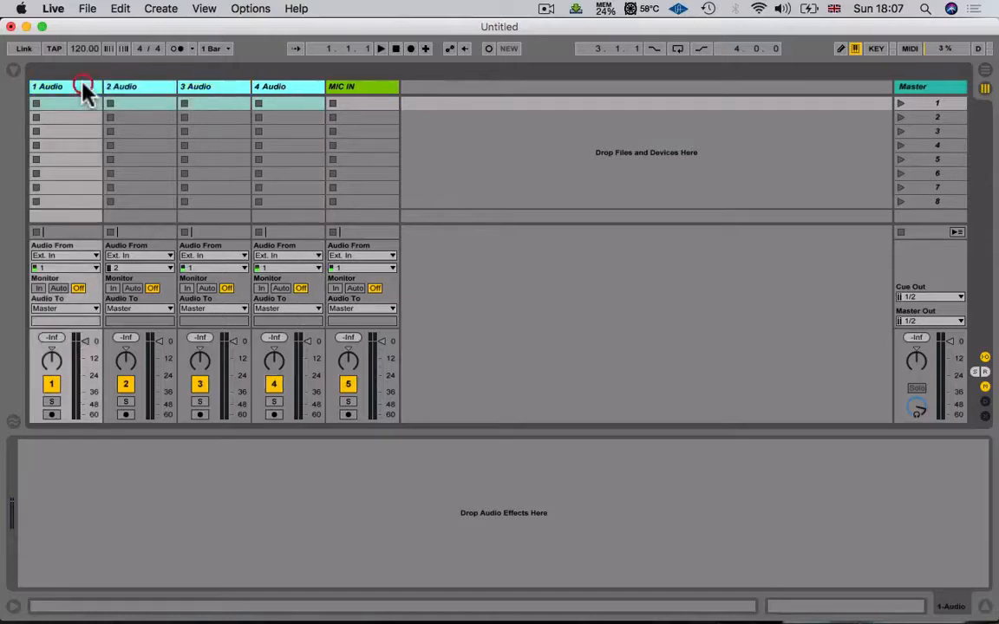
right_click(150, 89)
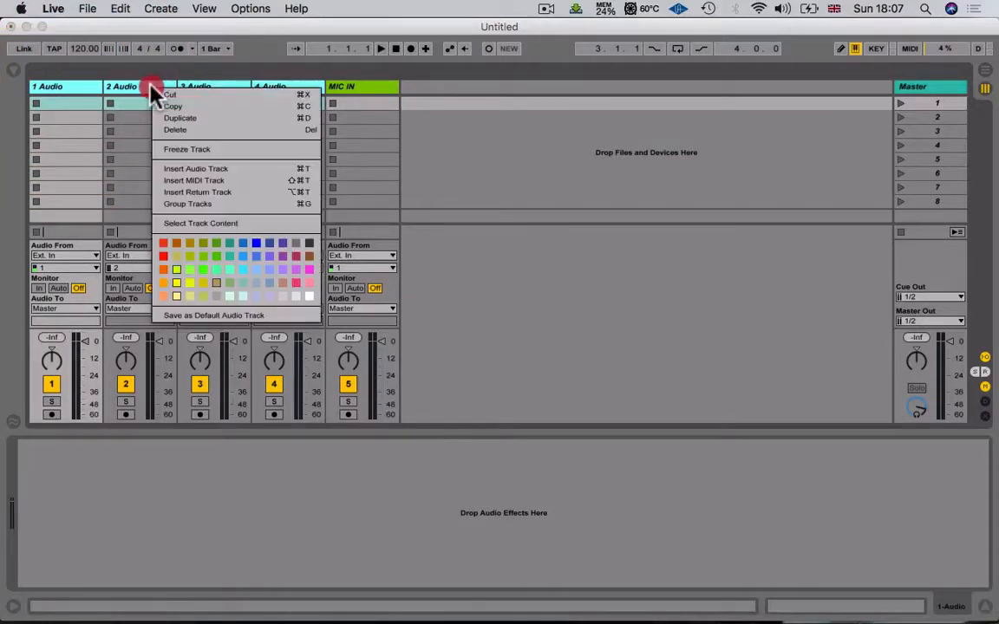
left_click(257, 246)
left_click(374, 91)
right_click(375, 92)
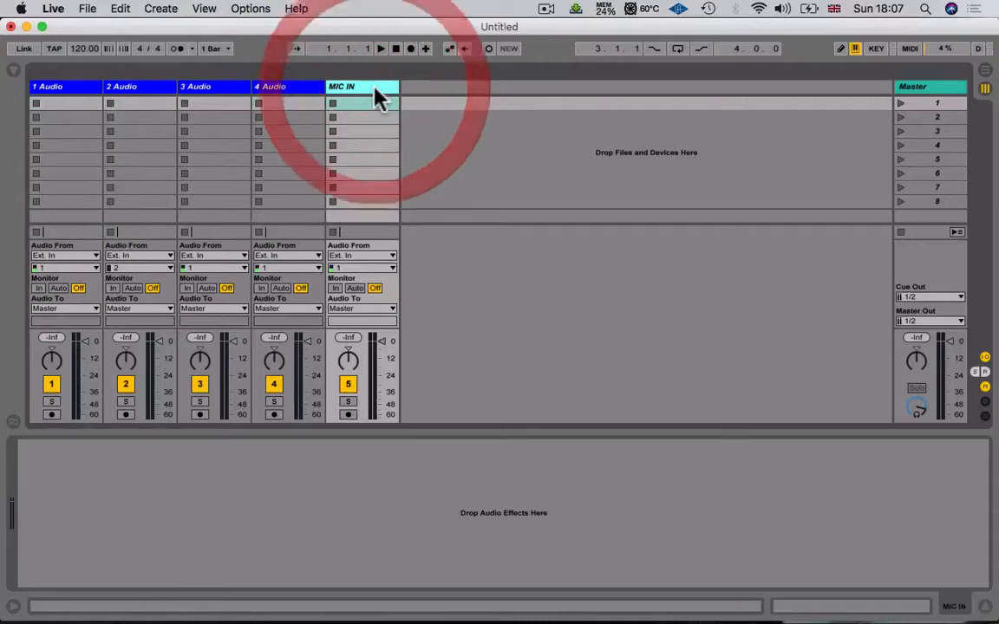
left_click(532, 303)
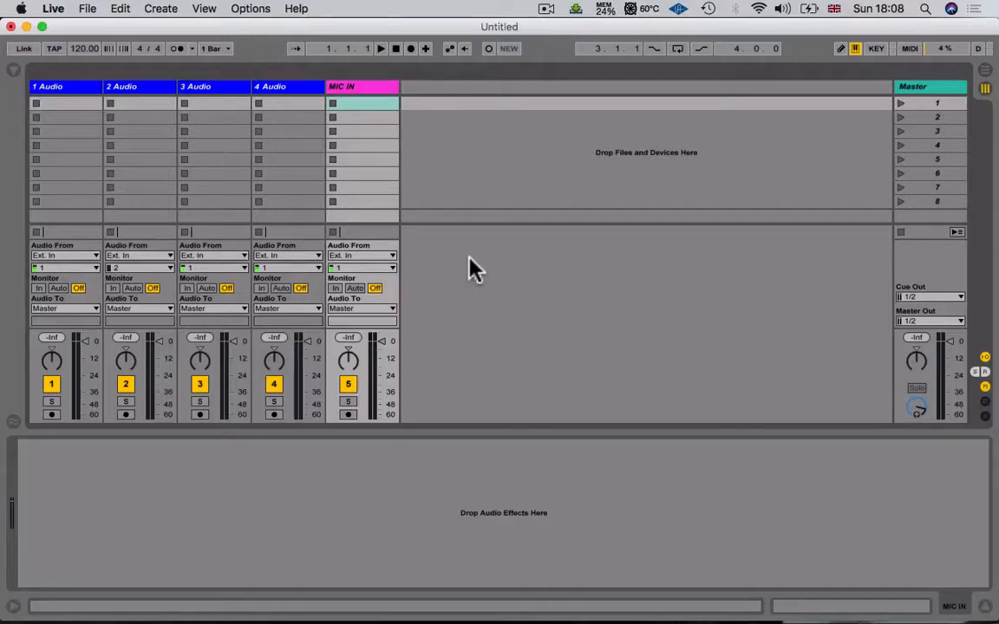
Step: Set the input channel of track 2 Audio to 1 and arm all five tracks for recording
left_click(150, 268)
left_click(146, 291)
left_click(51, 414)
left_click(125, 414)
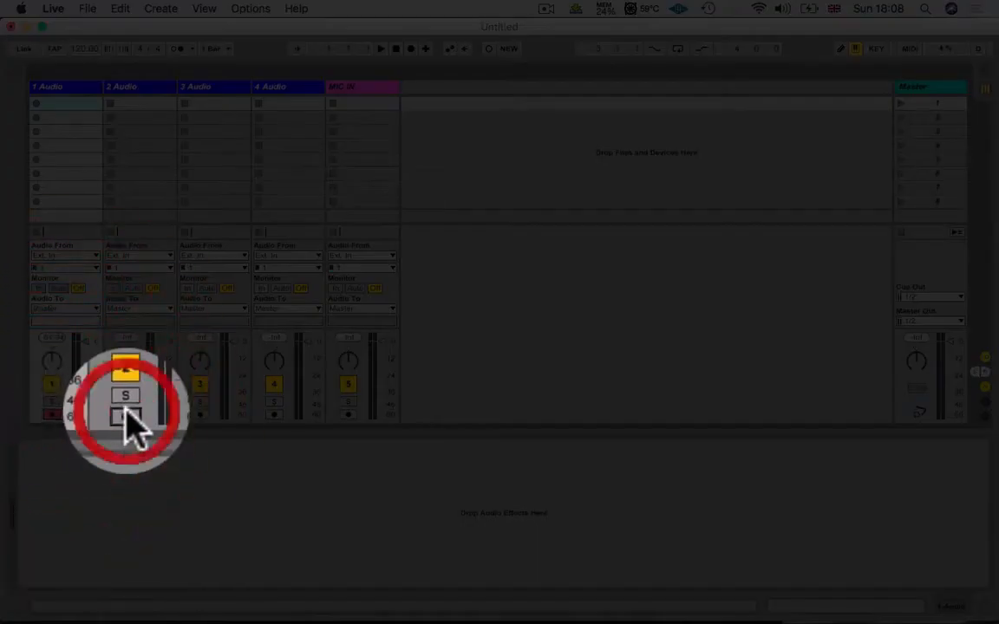
left_click(199, 415)
left_click(274, 415)
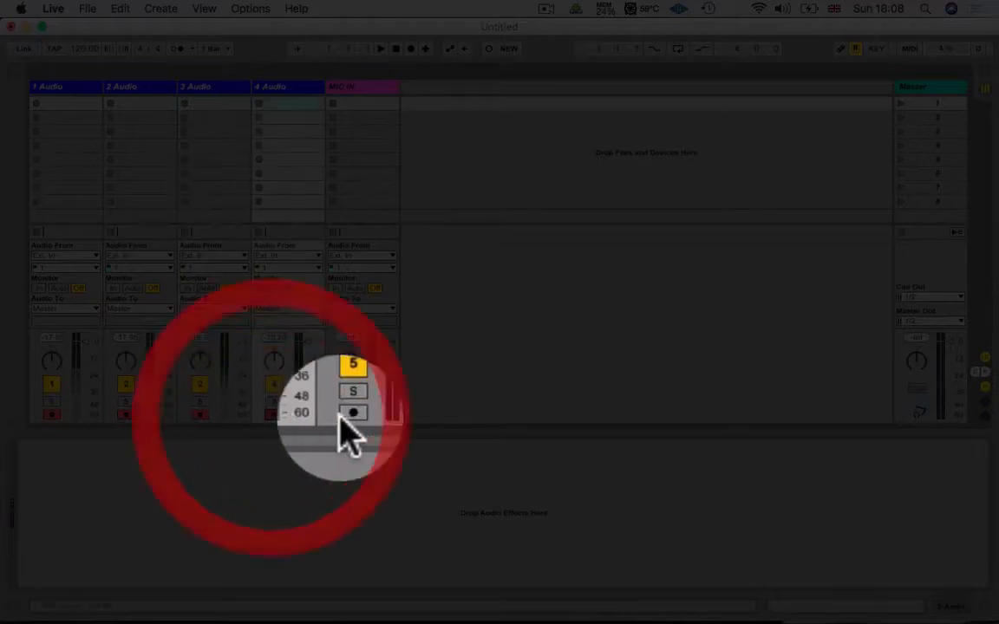
left_click(347, 414)
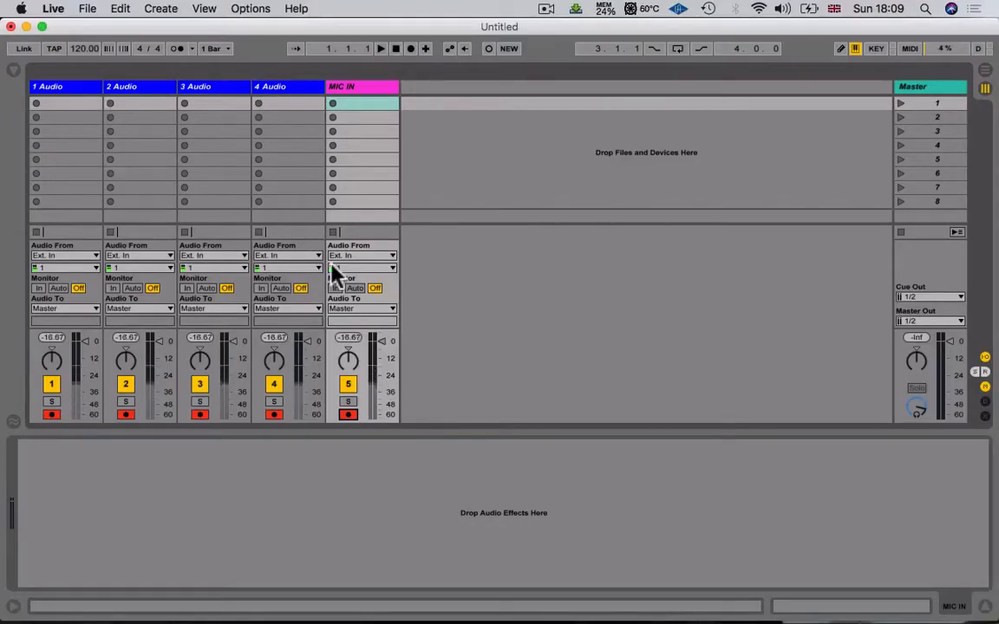
Step: Set monitoring to Auto on the four blue audio tracks
left_click(281, 289)
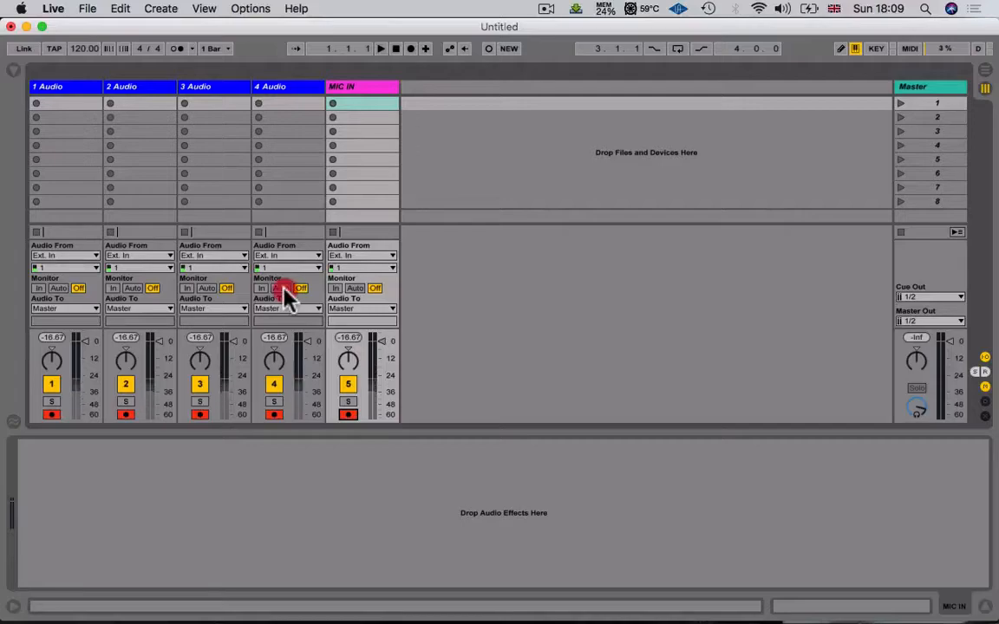
left_click(206, 289)
left_click(133, 289)
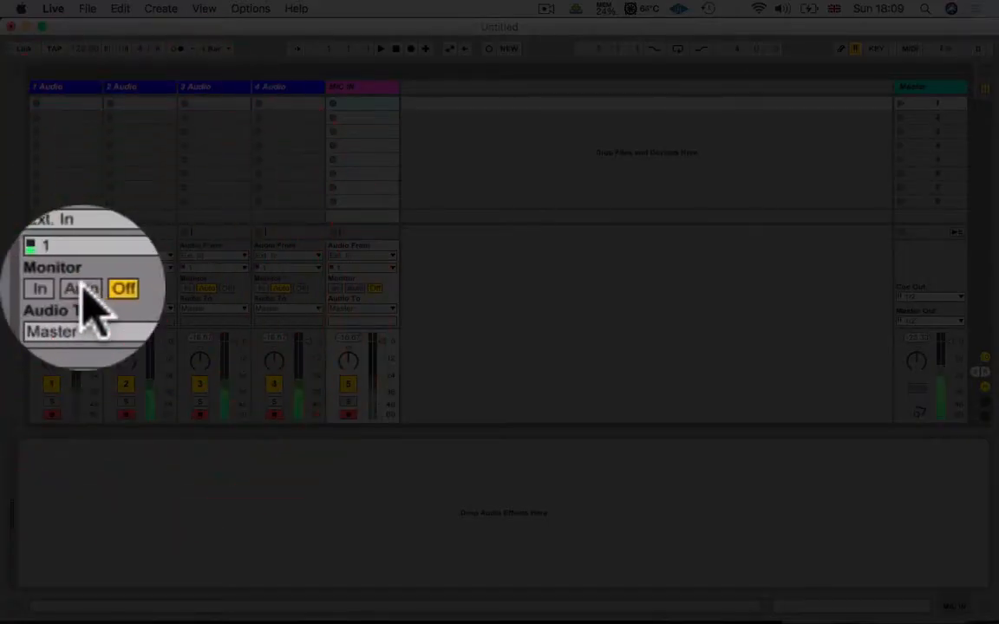
left_click(59, 288)
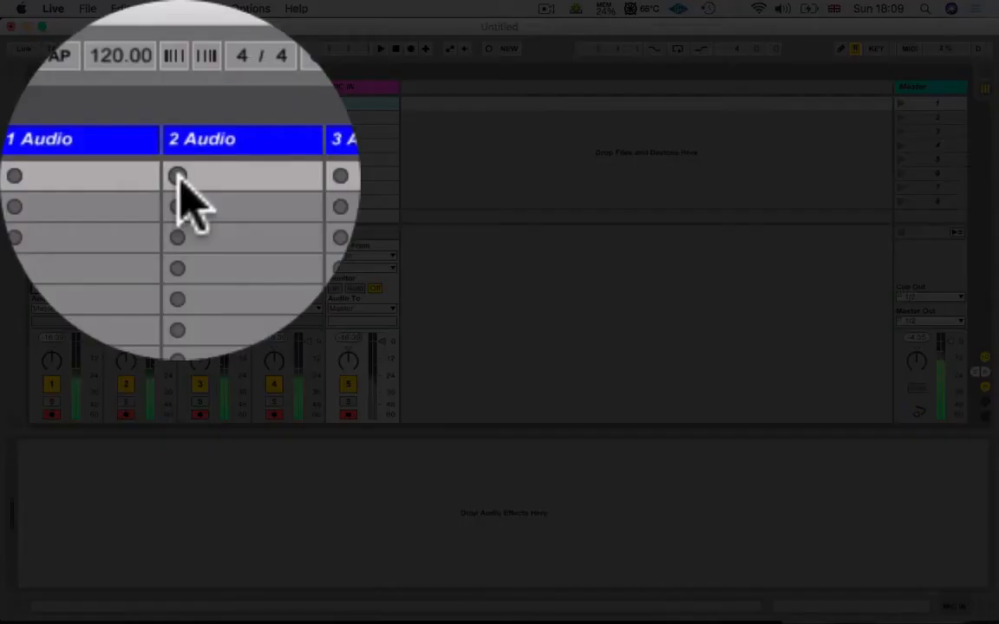
Step: Record a loop into the first clip slot of track 2 Audio and play it back
left_click(177, 176)
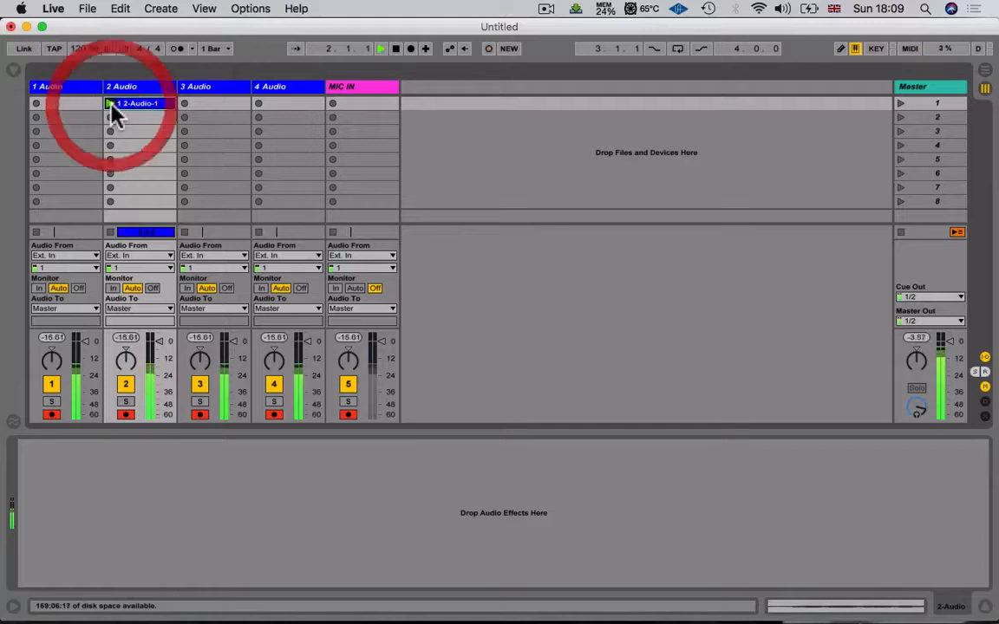
left_click(112, 108)
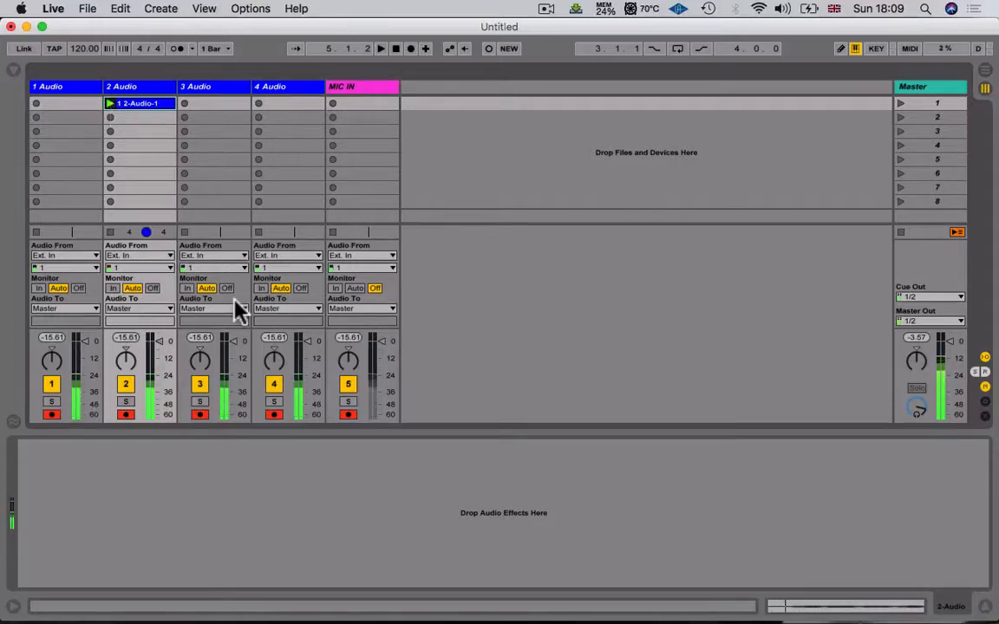
Step: Disarm the four blue audio tracks and delete the recorded clip from track 2 Audio
left_click(274, 415)
left_click(200, 415)
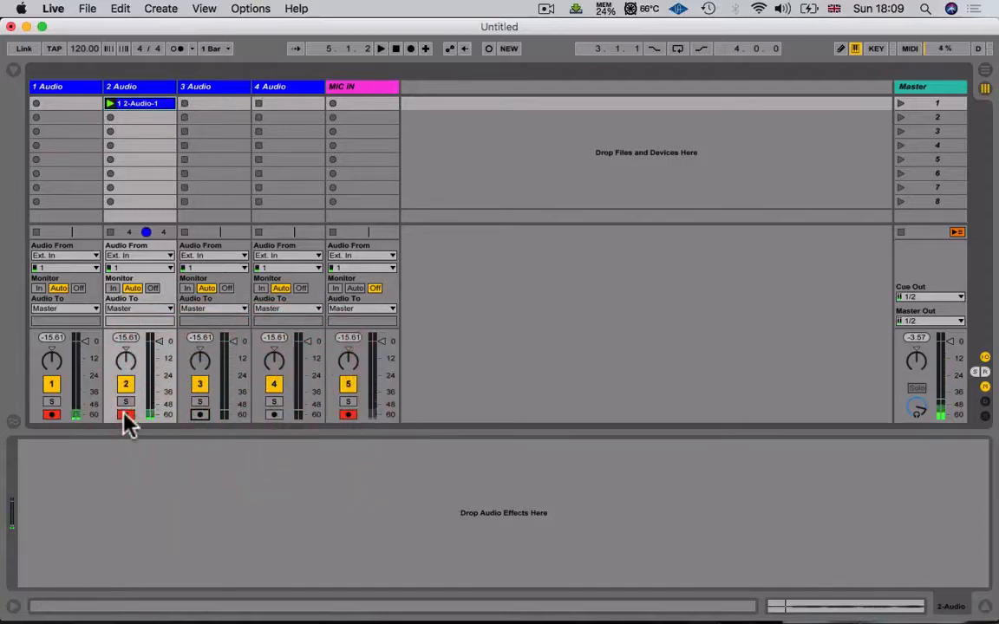
left_click(126, 414)
left_click(51, 415)
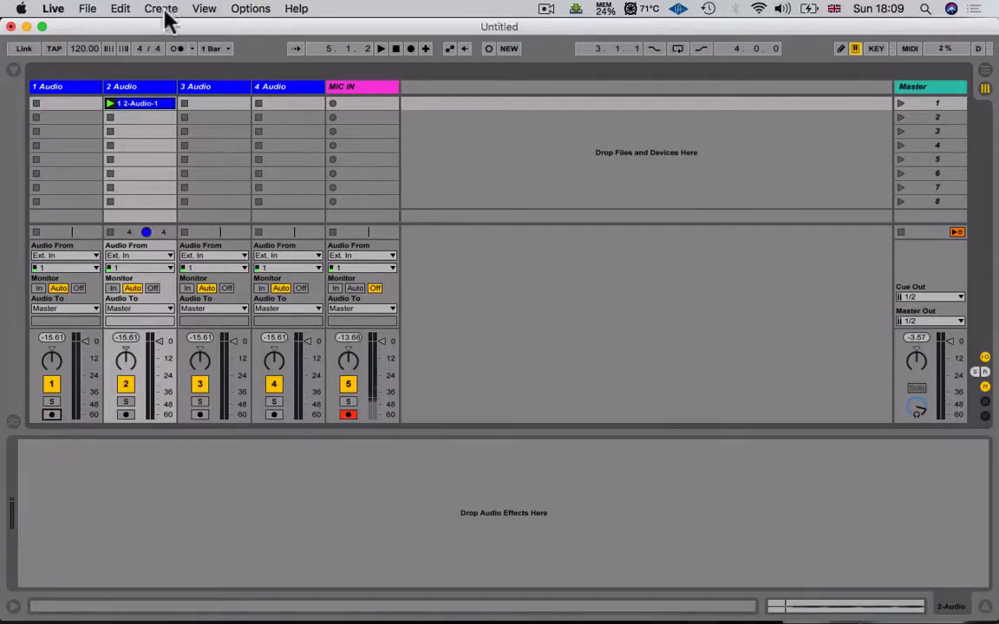
left_click(149, 105)
key("Delete")
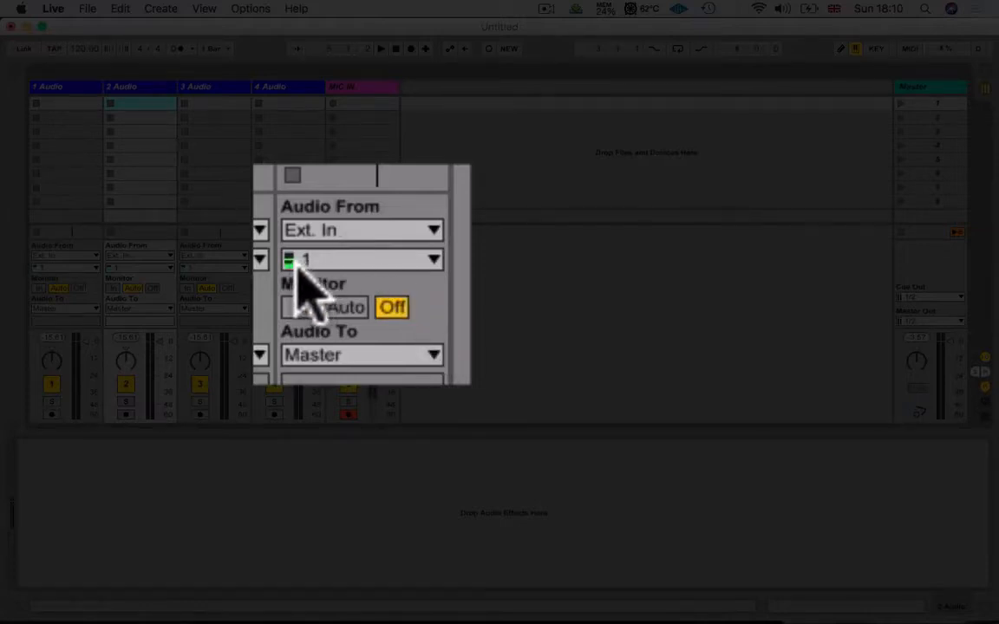
Step: Review the available audio input devices in the audio preferences, and close the preferences
left_click(52, 10)
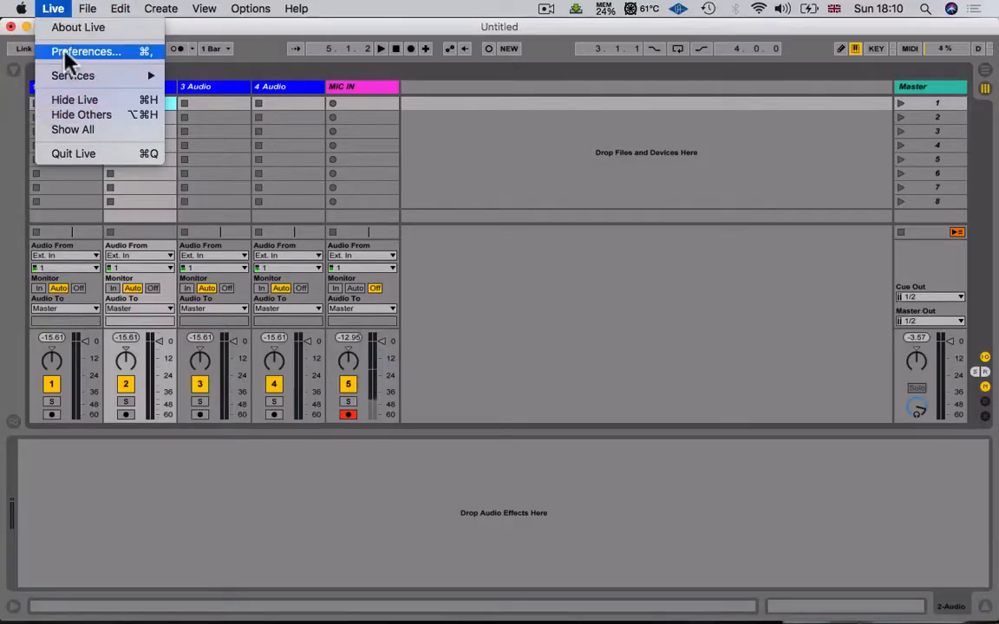
left_click(67, 50)
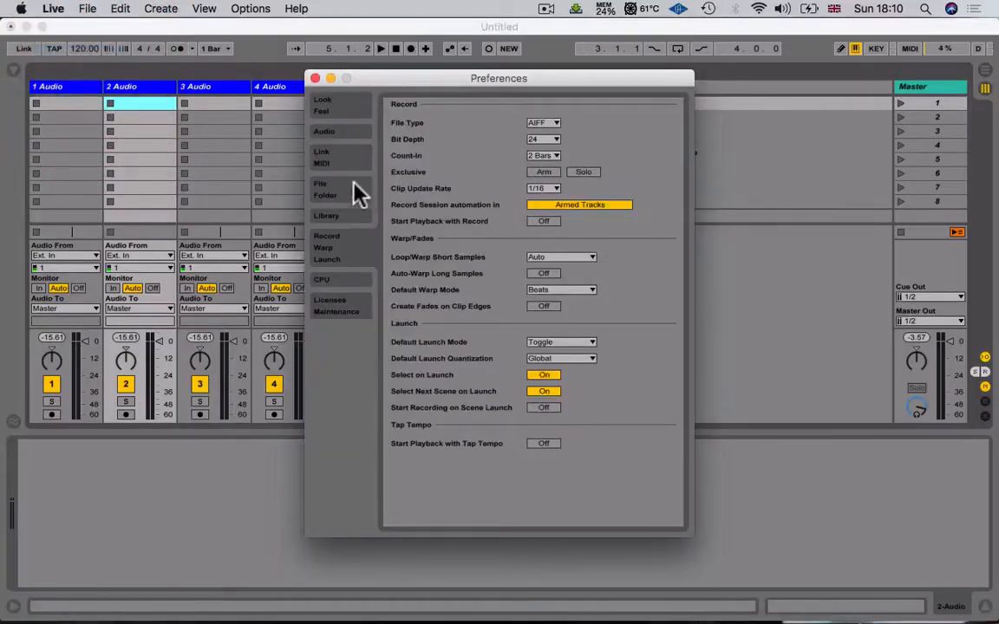
left_click(343, 132)
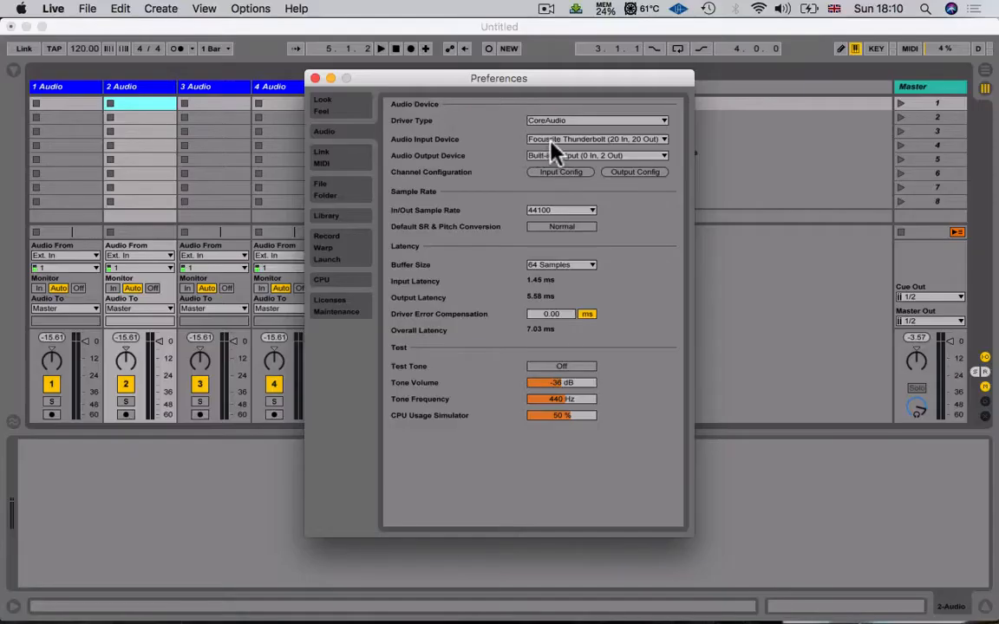
left_click(551, 141)
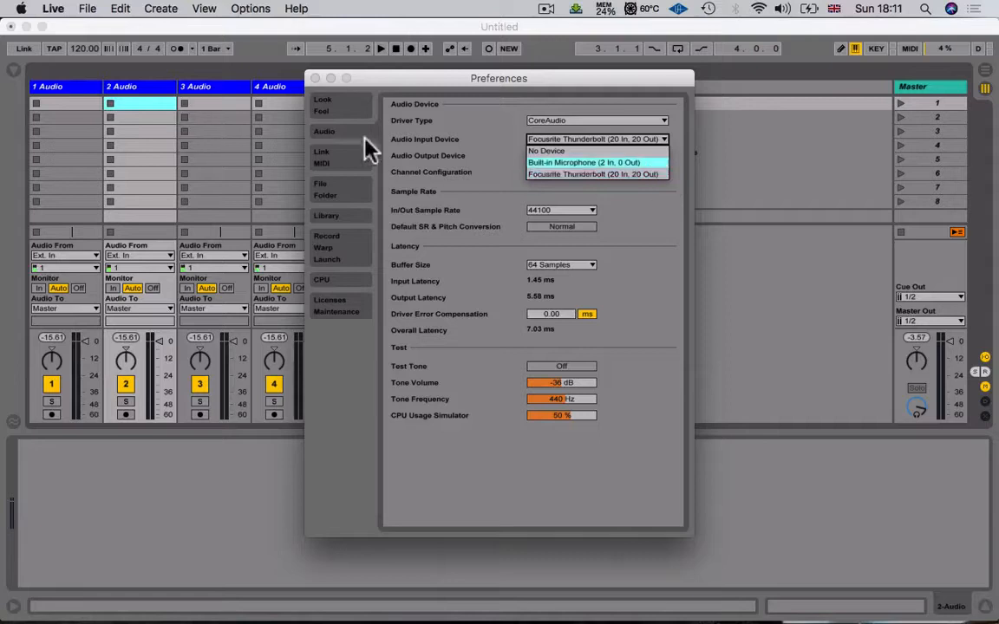
left_click(315, 78)
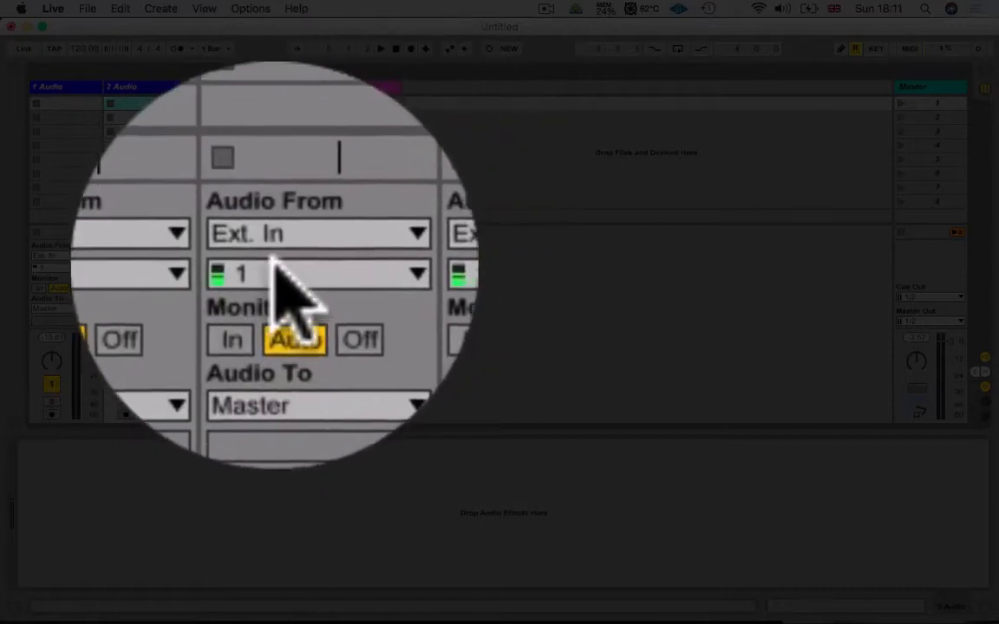
Step: Examine the input source choices for track 4 Audio and select Ext. In
left_click(274, 250)
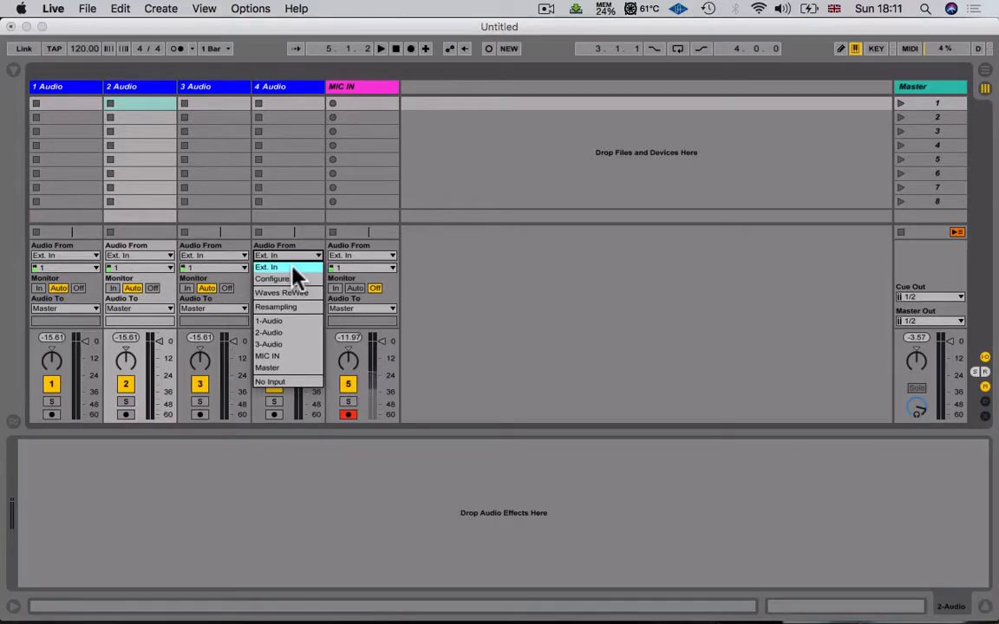
left_click(293, 268)
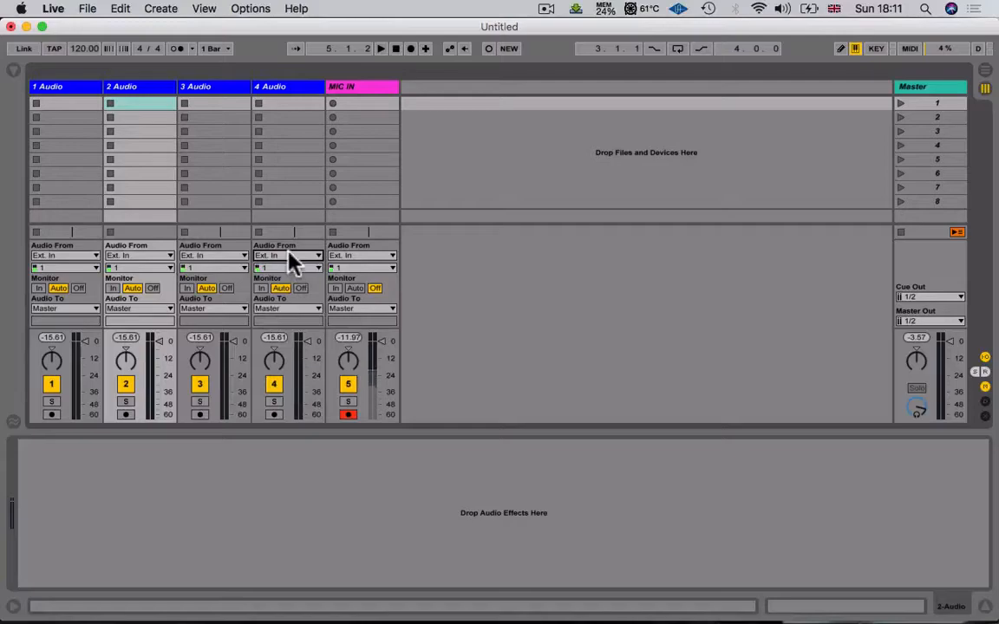
Step: Set the audio input source of tracks 4, 3, 2 and 1 Audio to MIC IN
left_click(290, 257)
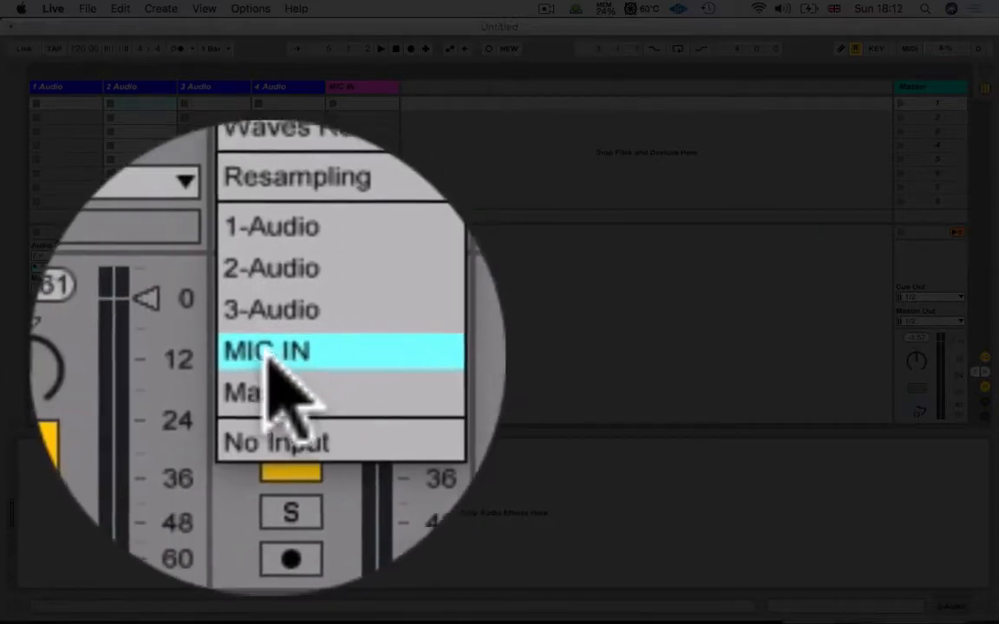
left_click(283, 354)
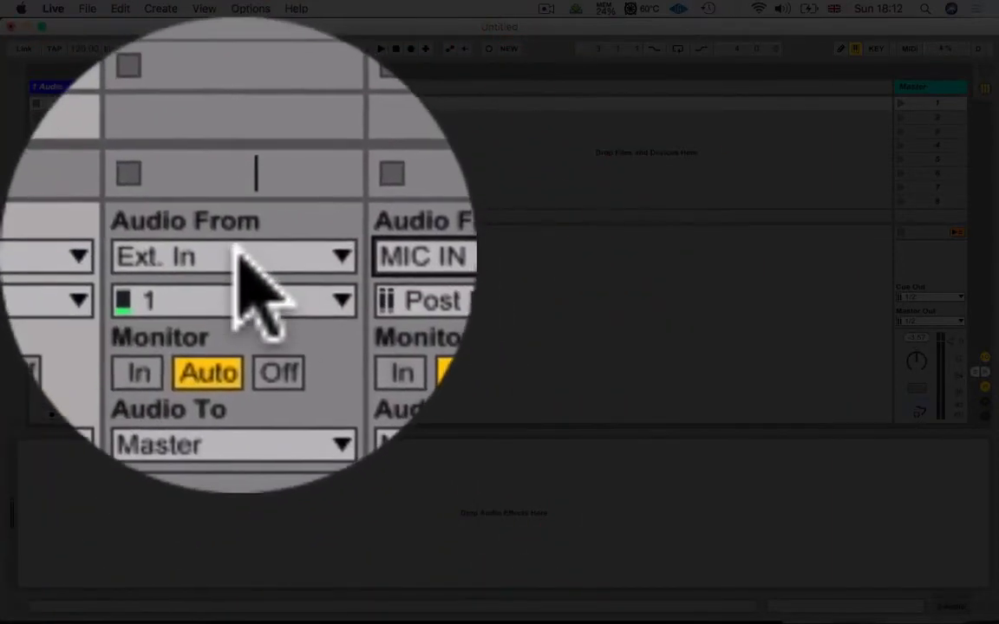
left_click(236, 254)
left_click(220, 355)
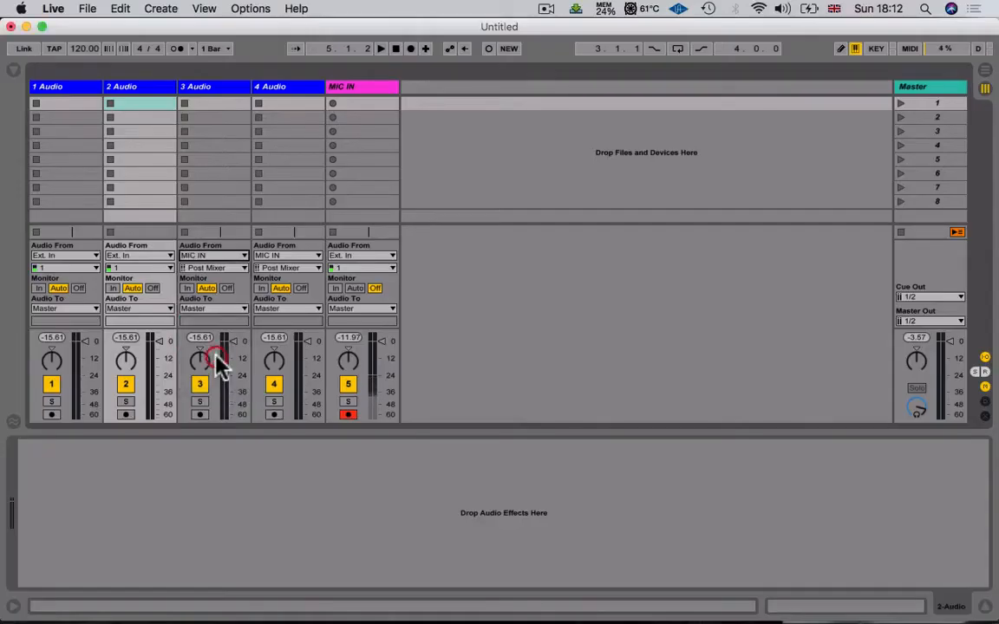
left_click(145, 258)
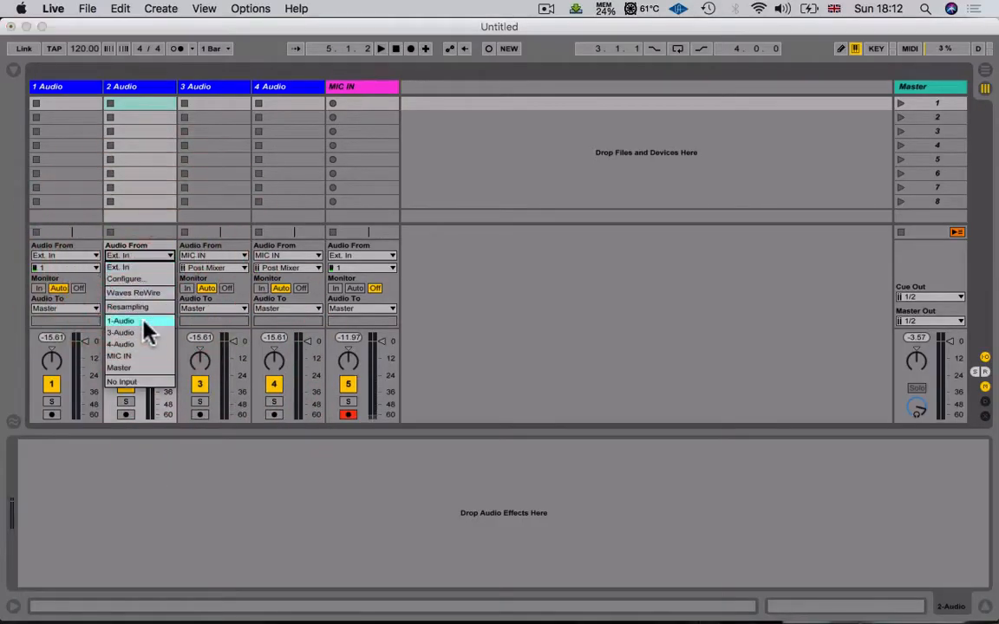
left_click(147, 357)
left_click(69, 255)
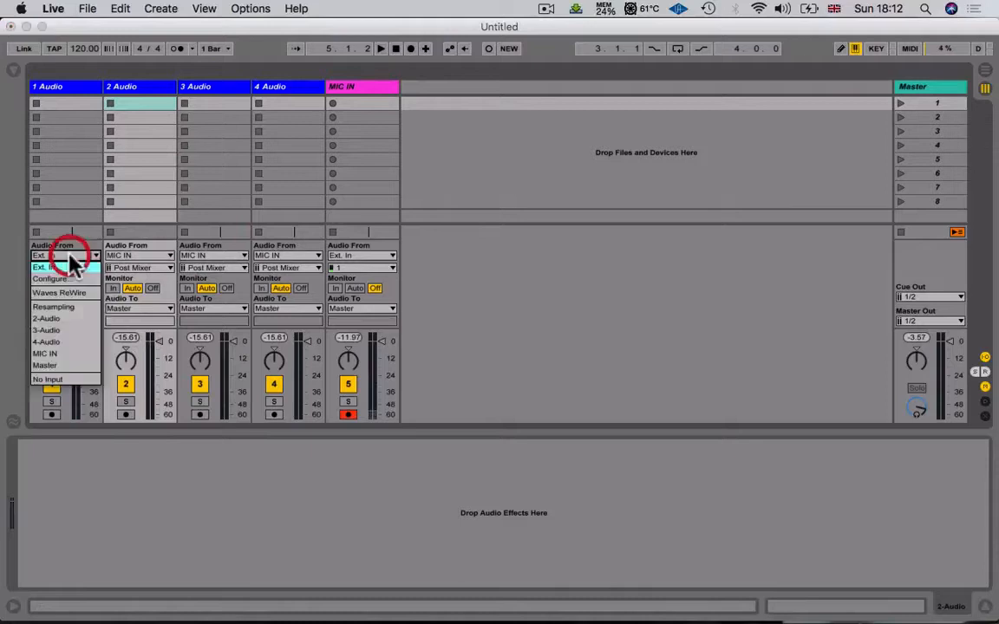
left_click(76, 355)
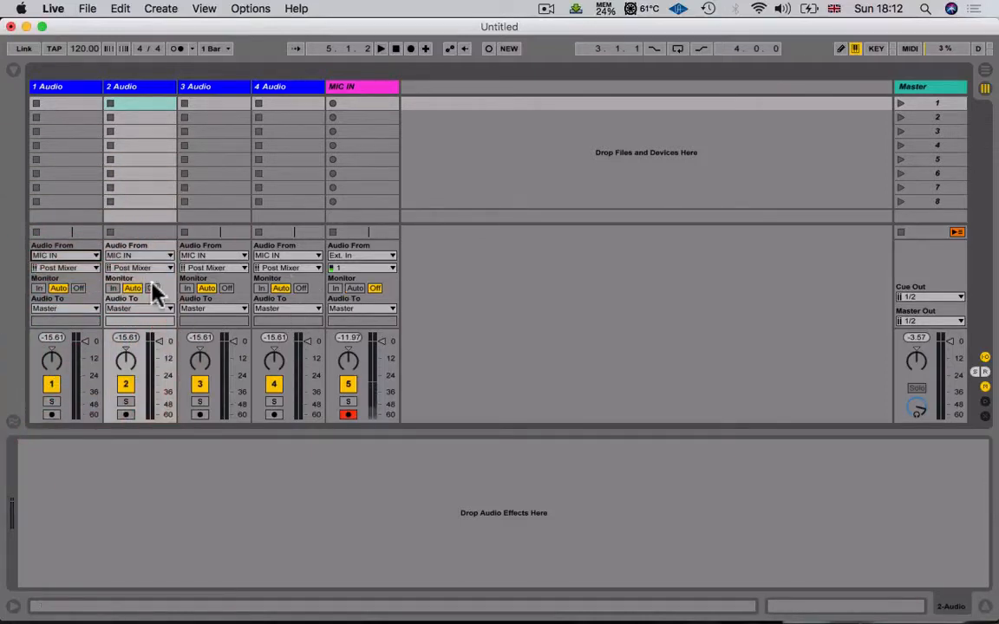
Step: Set the MIC IN tap point to Pre FX on all four blue audio tracks
left_click(74, 268)
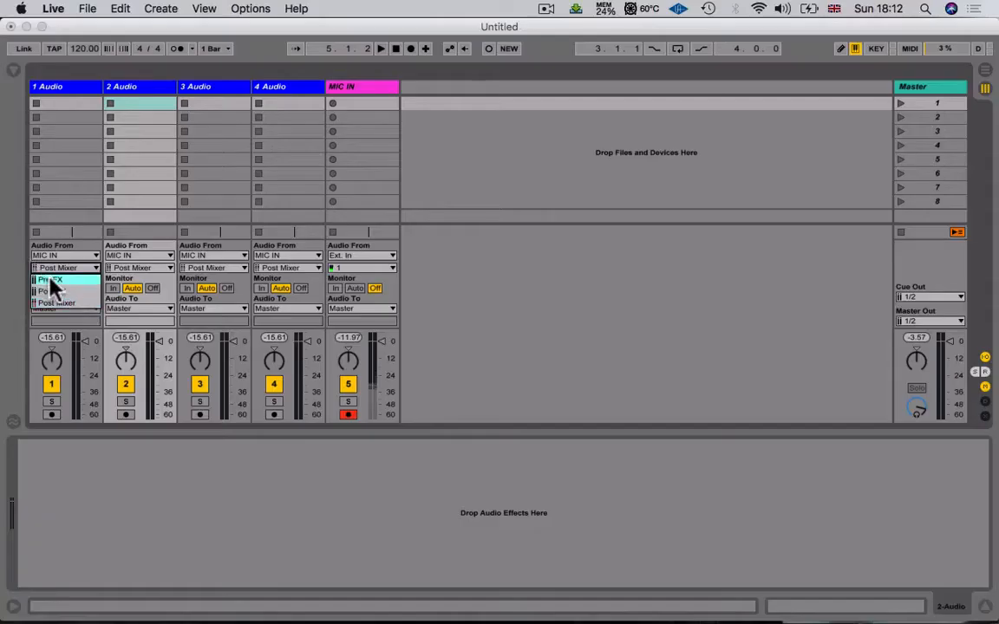
left_click(52, 278)
left_click(130, 269)
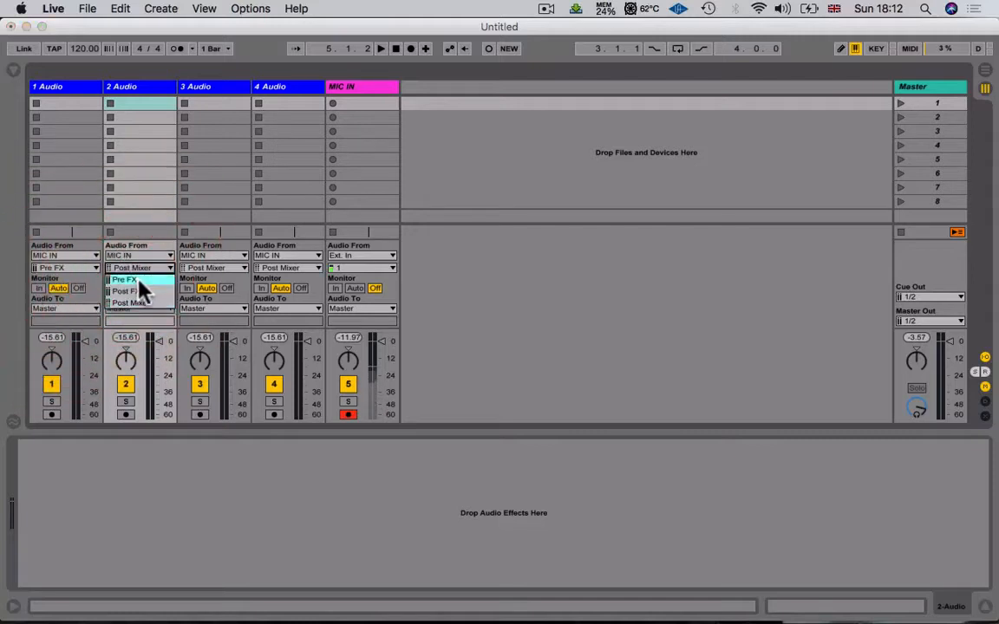
left_click(137, 276)
left_click(216, 270)
left_click(220, 279)
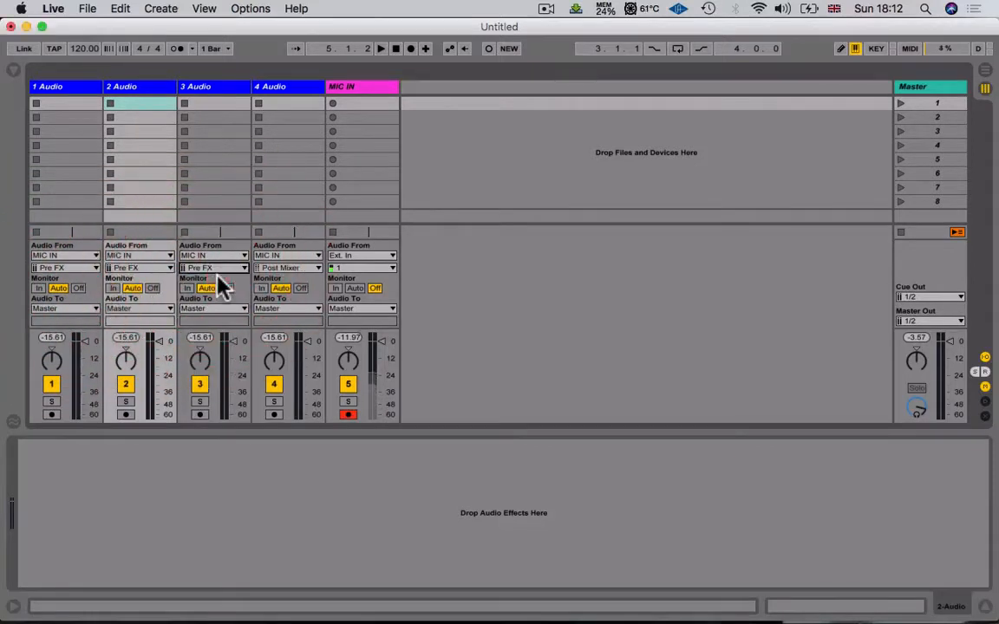
left_click(263, 269)
left_click(273, 279)
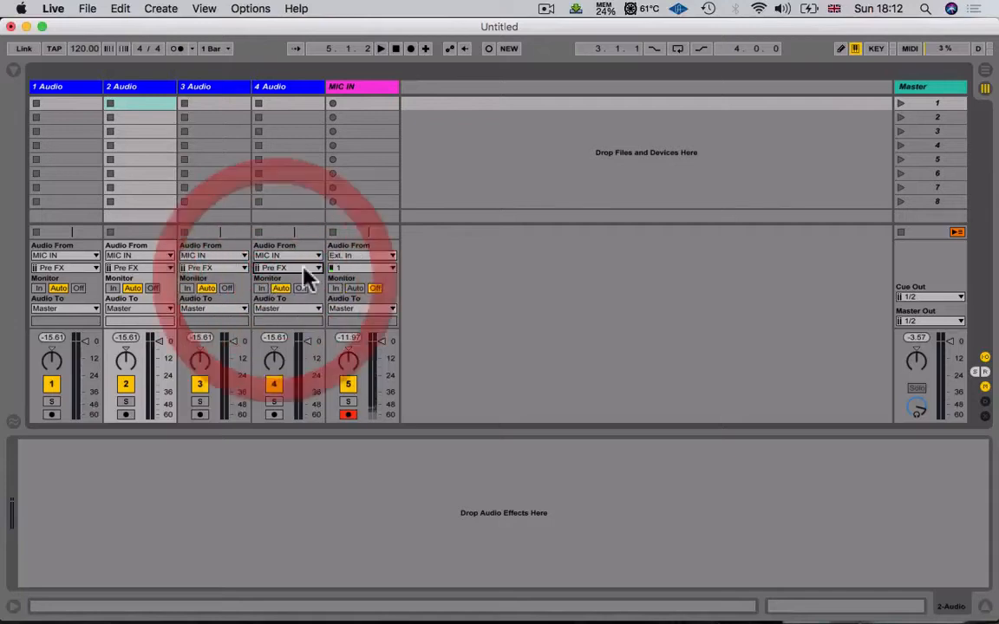
Step: Examine the tap point choices for track 4 Audio, keeping Pre FX, and select the MIC IN track
left_click(364, 86)
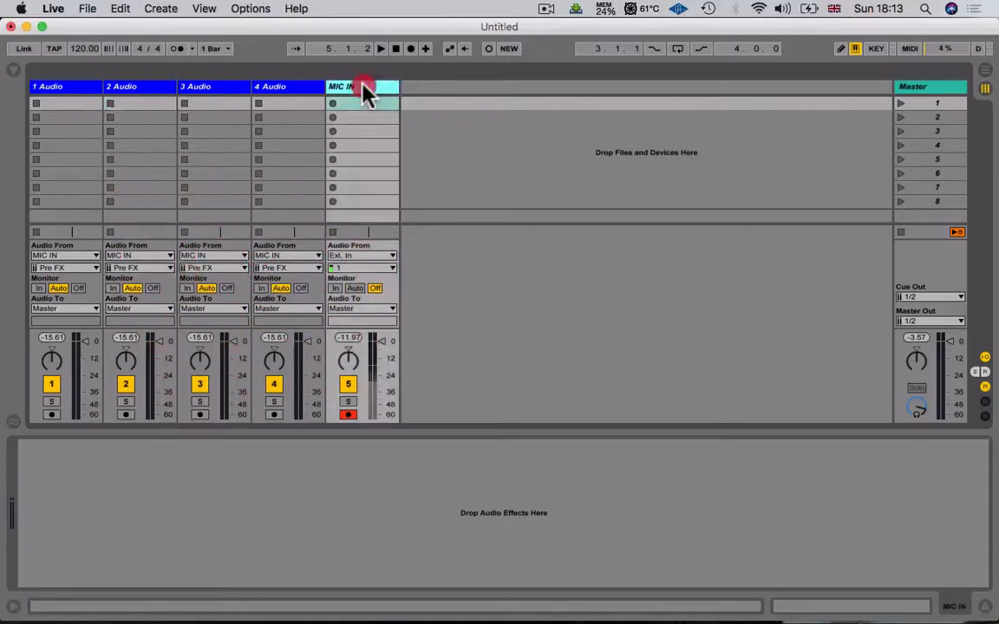
left_click(295, 268)
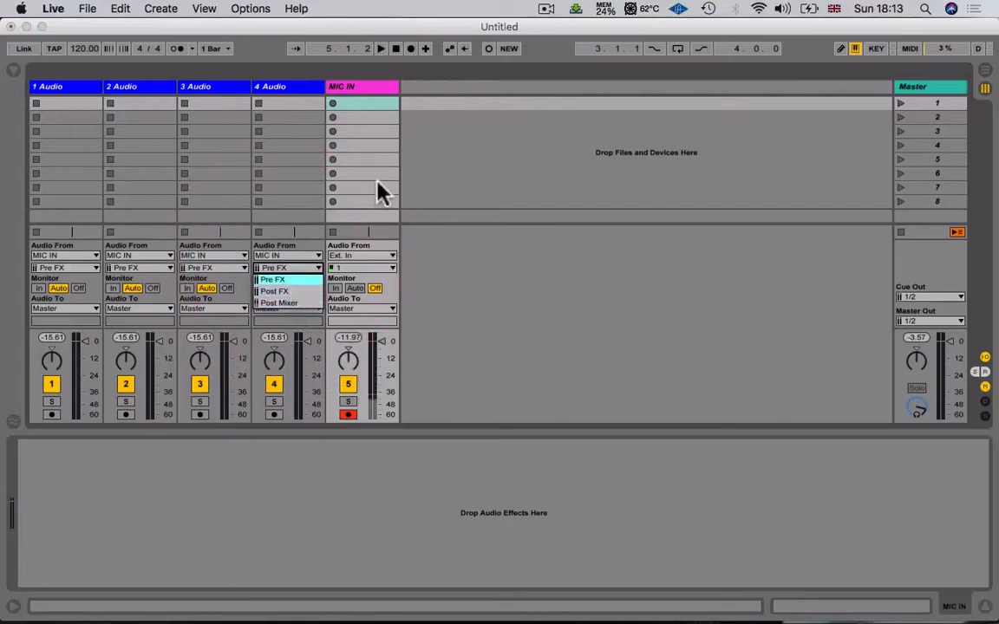
left_click(303, 278)
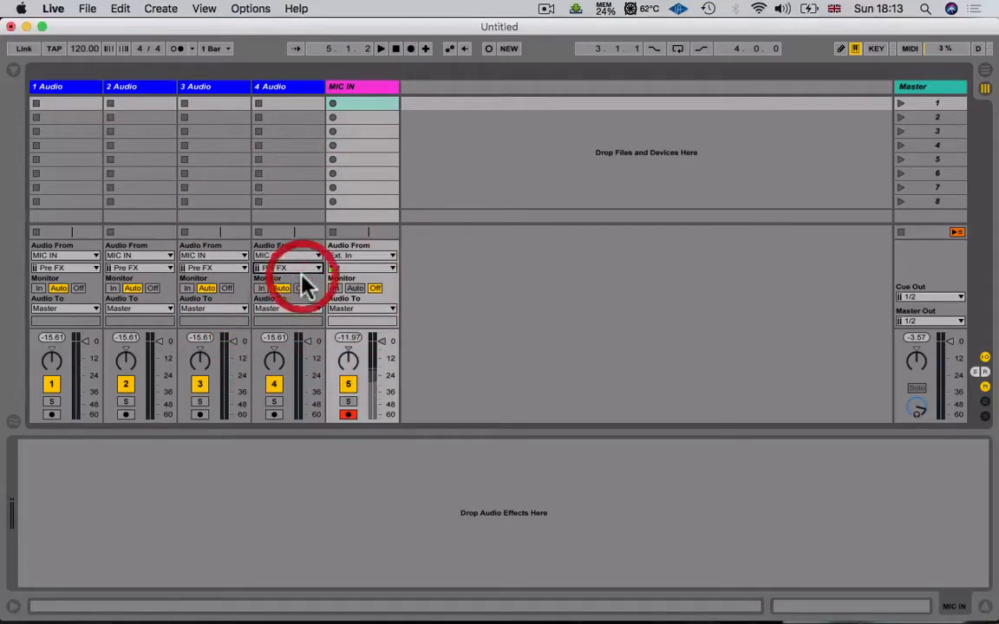
left_click(368, 87)
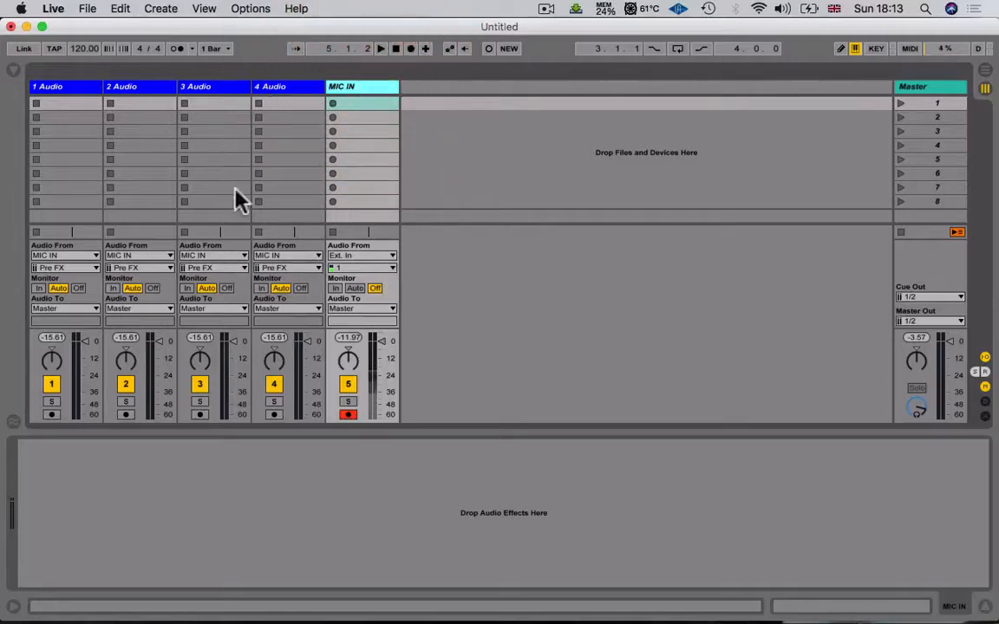
Step: Turn input monitoring off on all four blue audio tracks
left_click(301, 288)
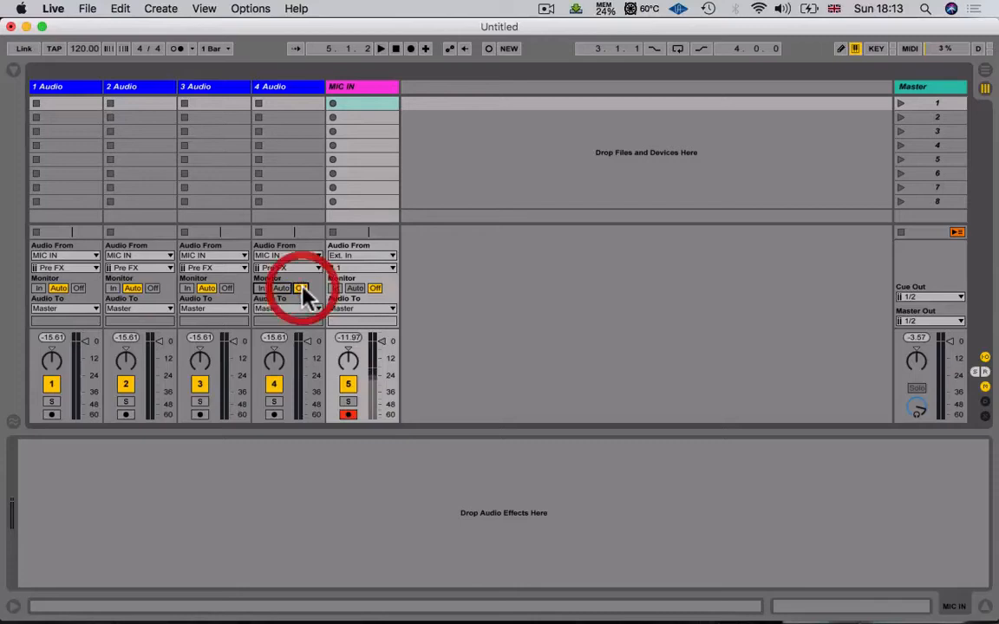
left_click(227, 289)
left_click(153, 289)
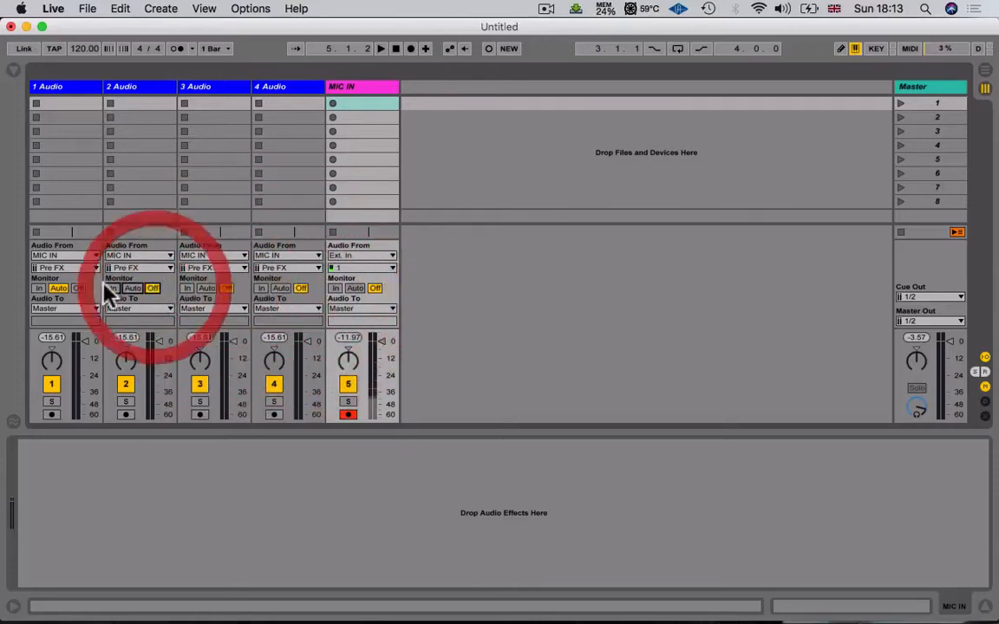
left_click(78, 288)
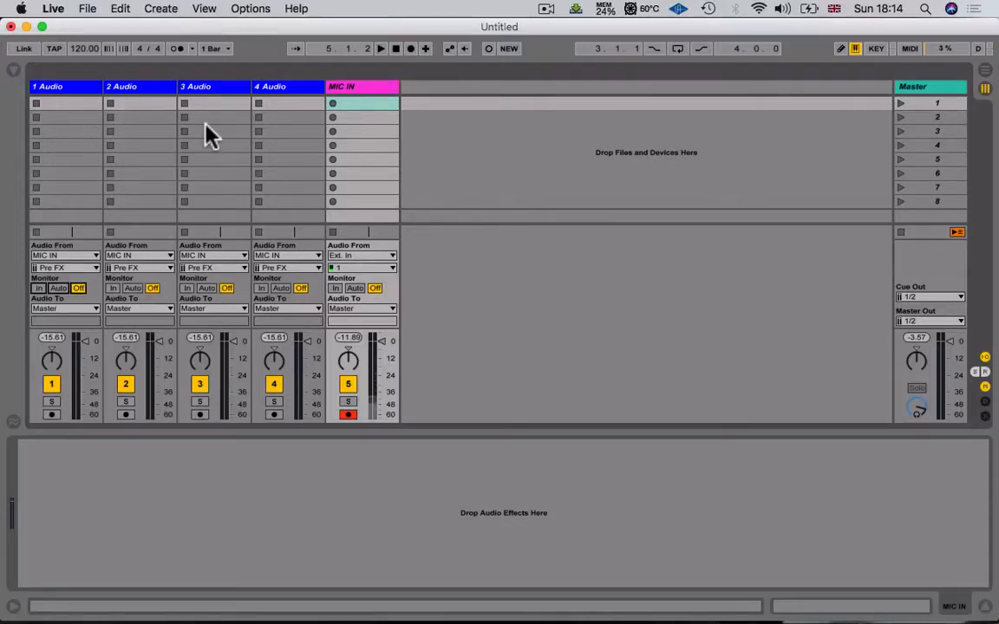
Step: Set the MIC IN track's monitoring to In and disarm the track
left_click(335, 288)
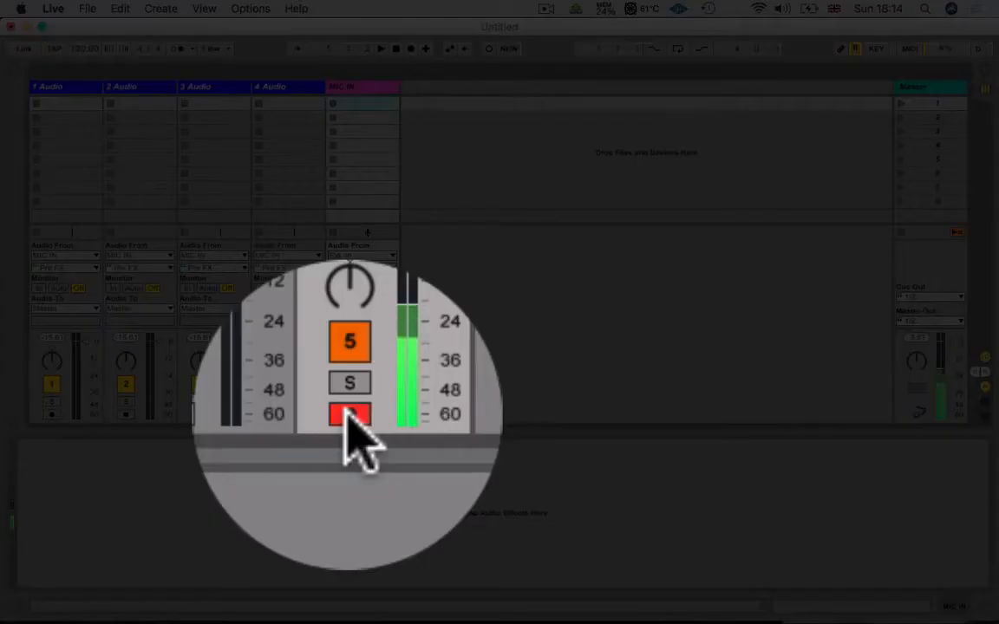
left_click(347, 414)
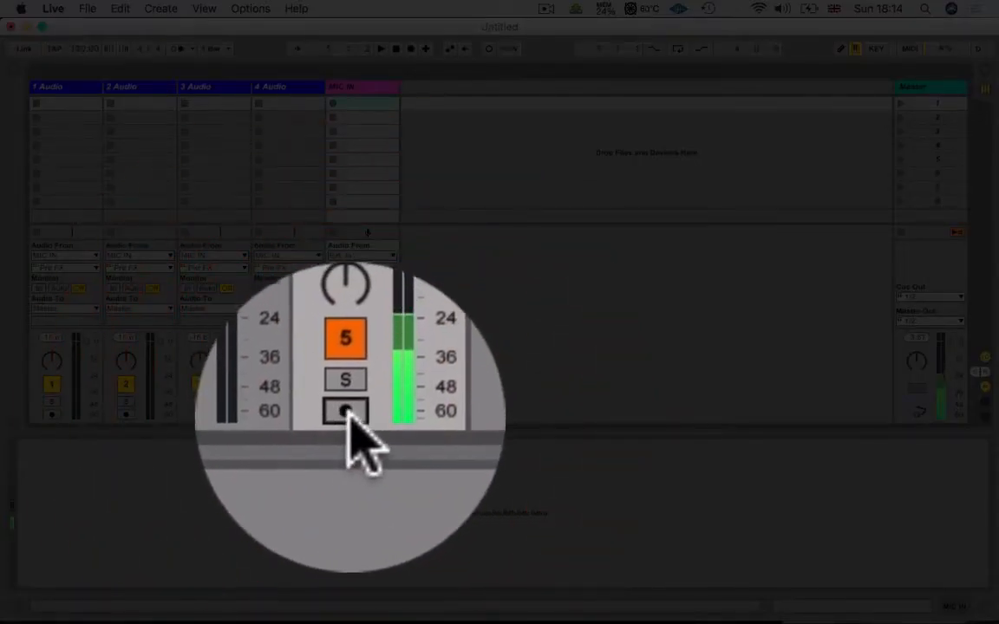
left_click(348, 415)
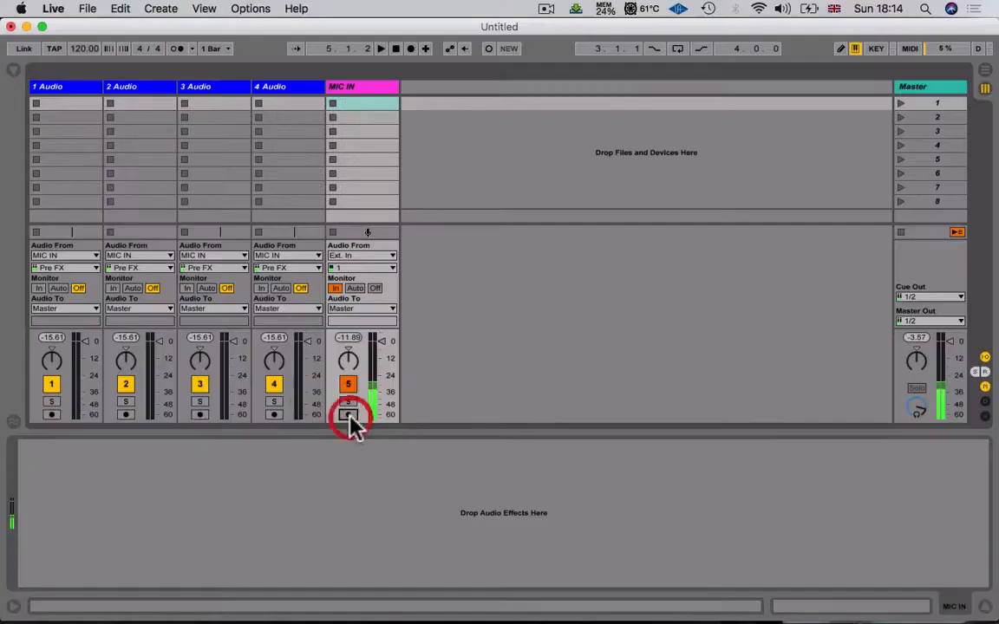
Step: Arm all four blue audio tracks for recording
left_click(274, 414)
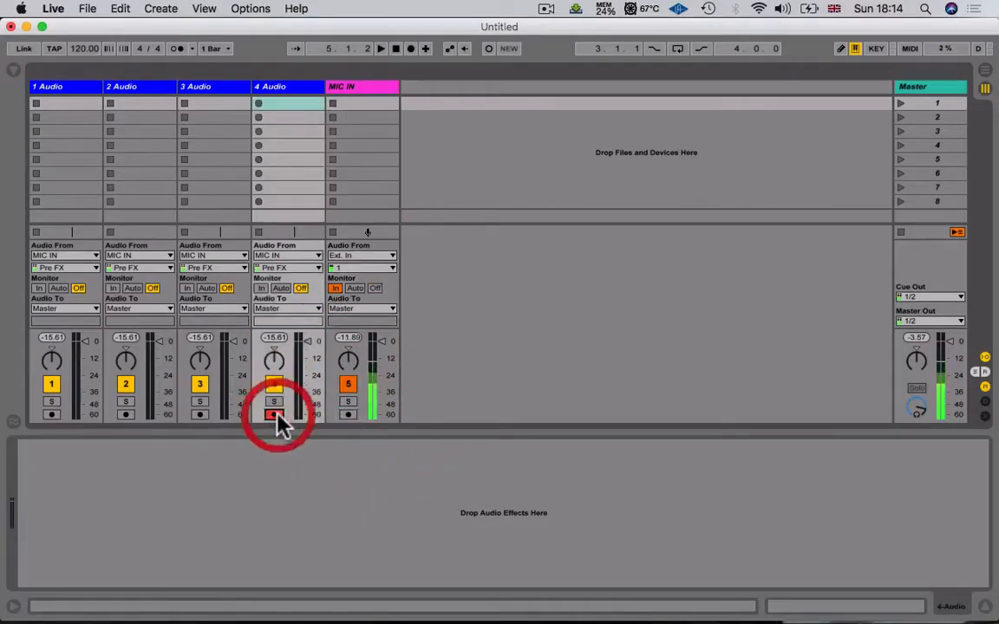
left_click(199, 415)
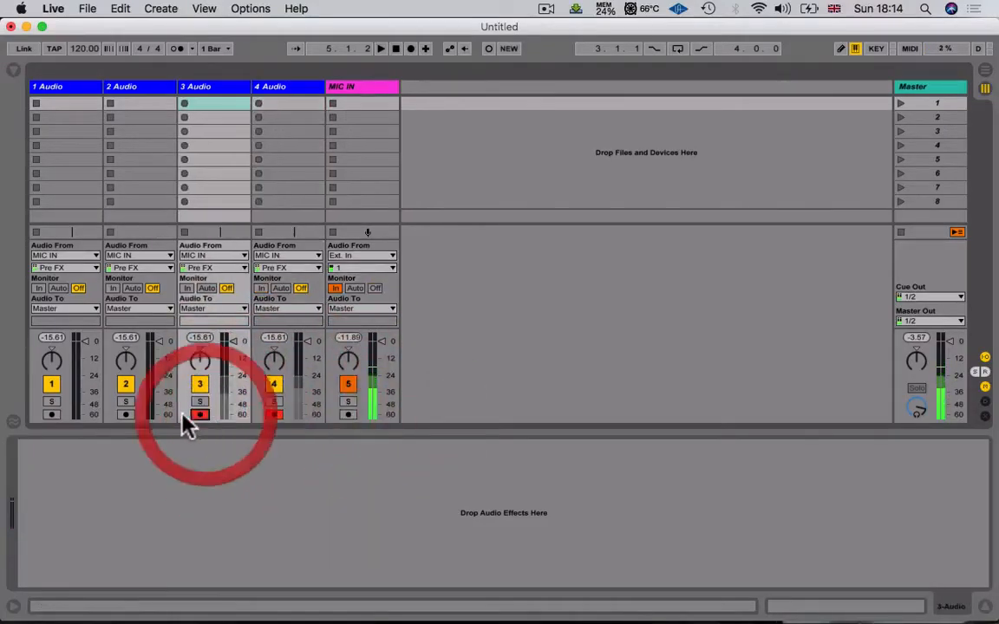
left_click(126, 414)
left_click(51, 414)
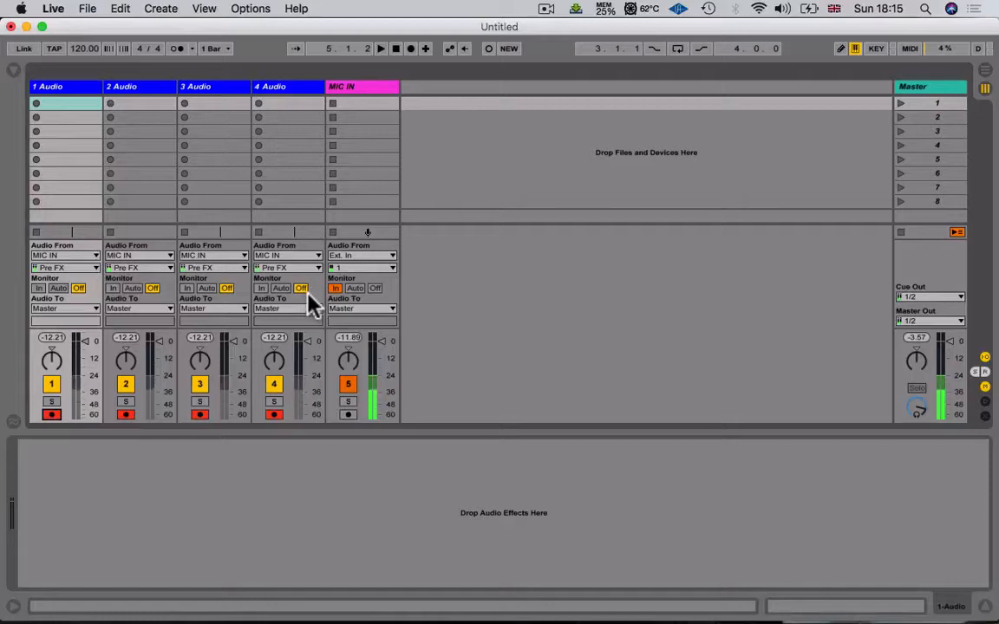
Step: Record a loop into the first clip slot of each blue audio track, from 1 to 4, letting each play back
left_click(36, 103)
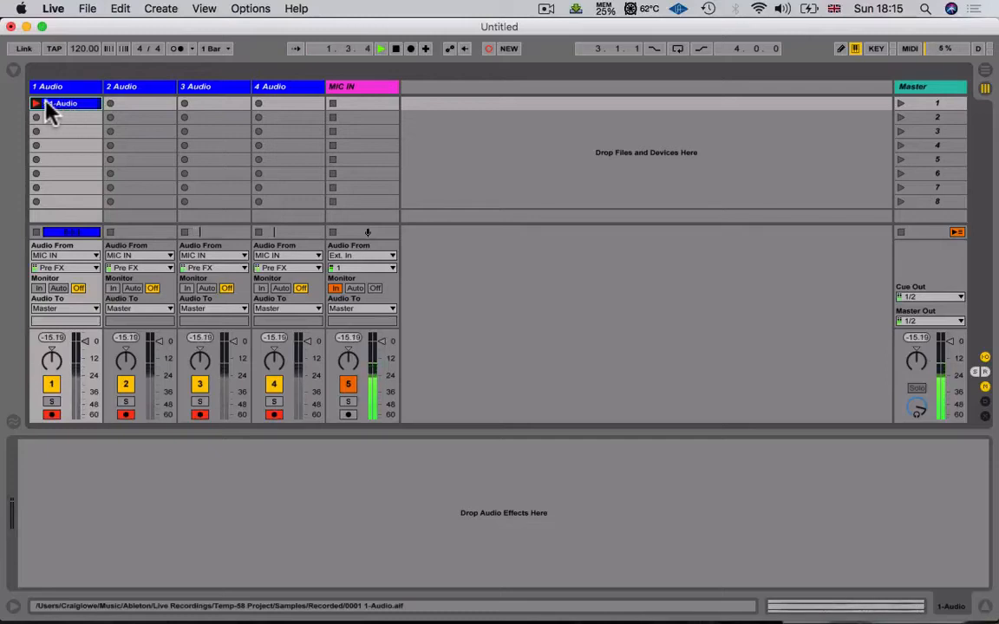
left_click(35, 104)
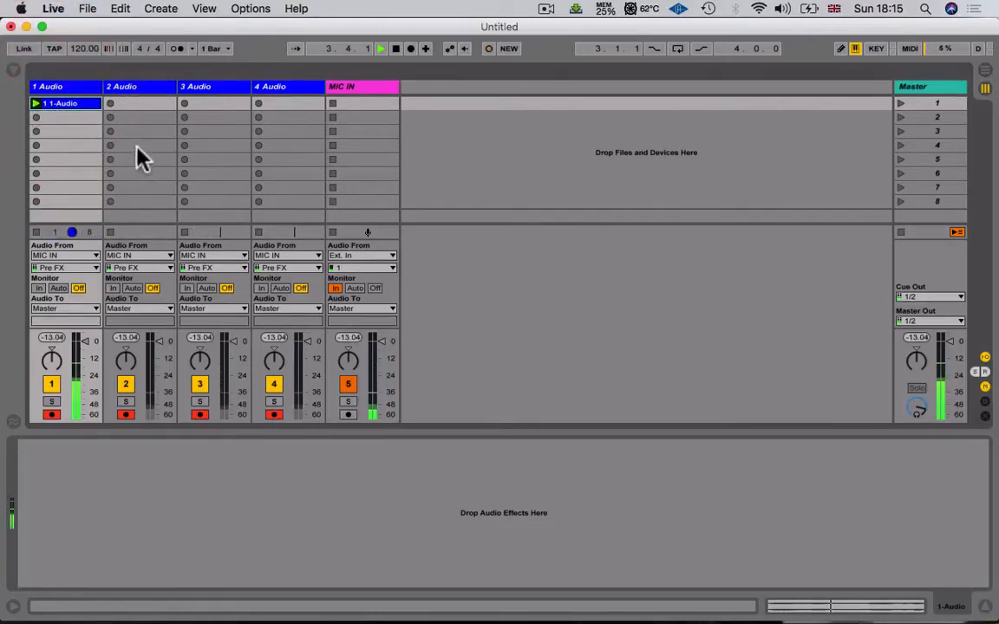
left_click(110, 103)
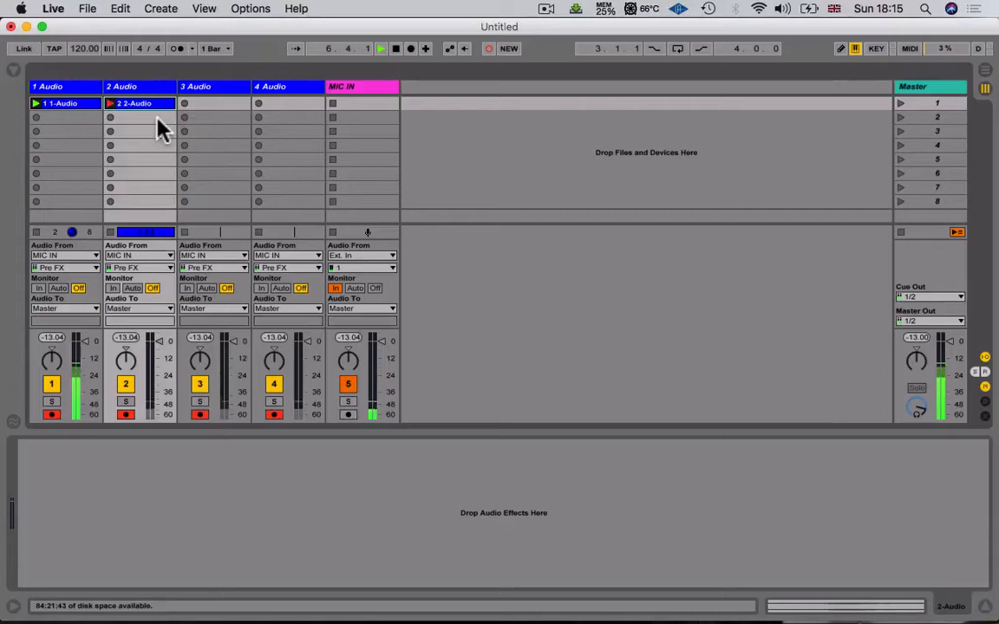
left_click(111, 104)
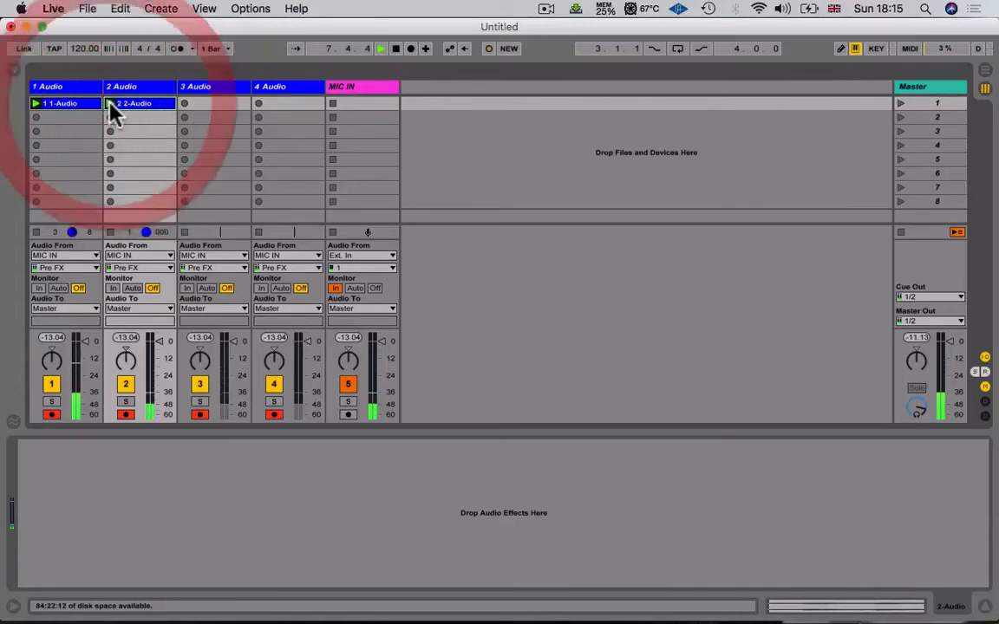
left_click(185, 104)
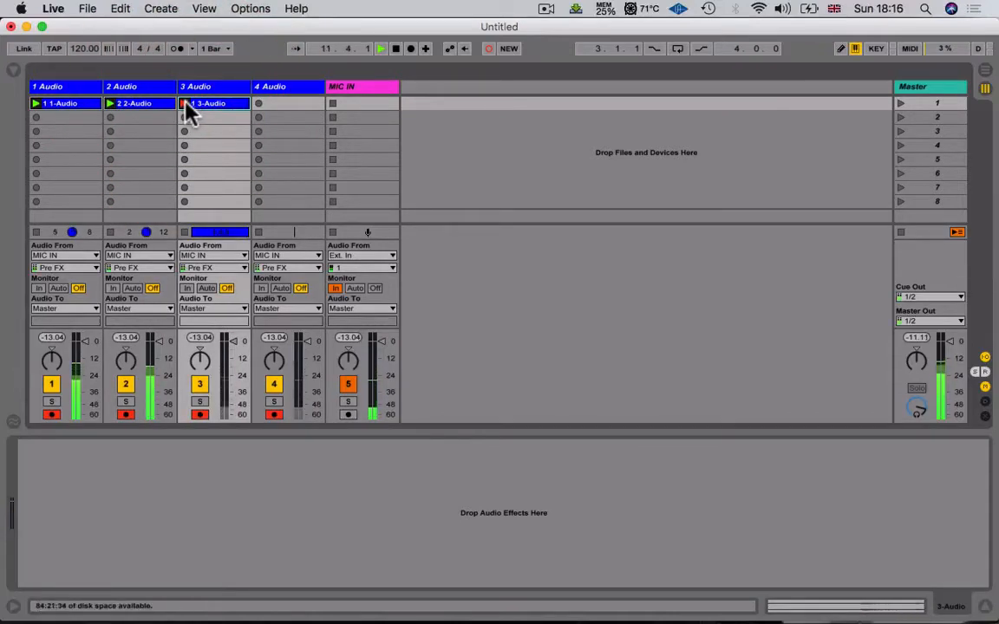
left_click(185, 103)
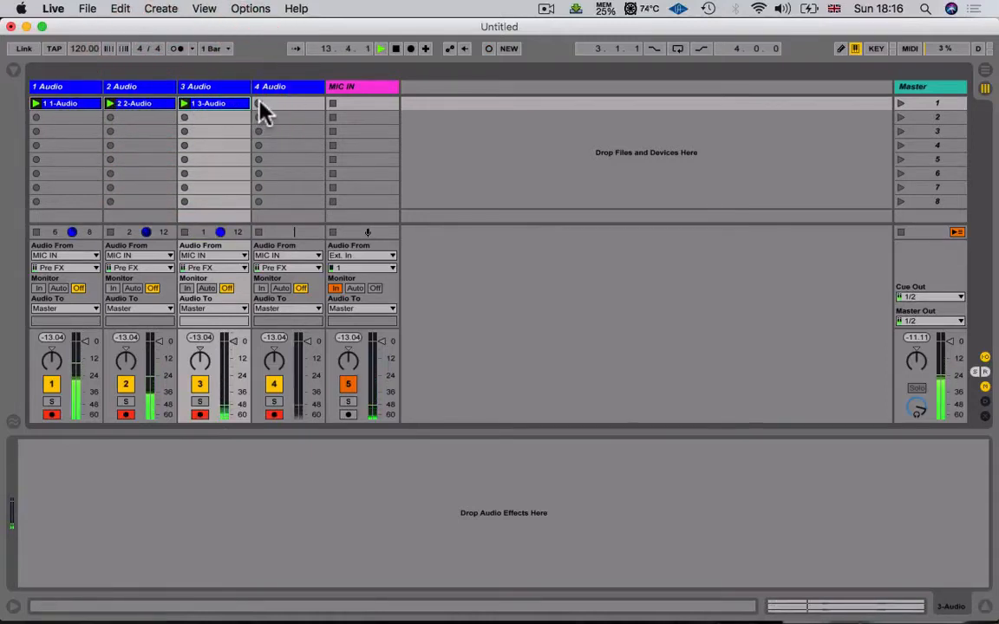
left_click(259, 103)
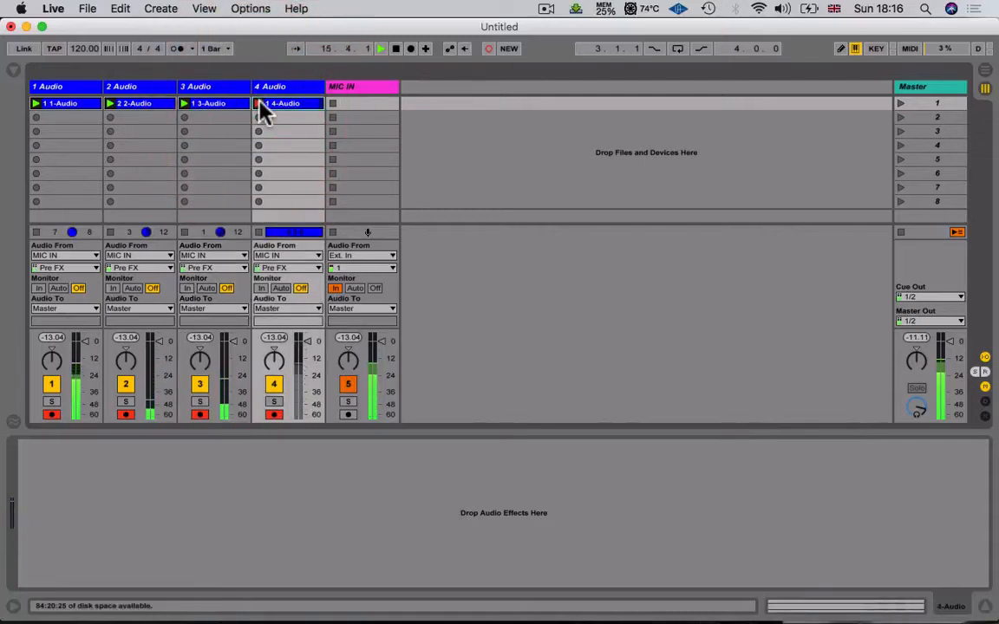
left_click(260, 103)
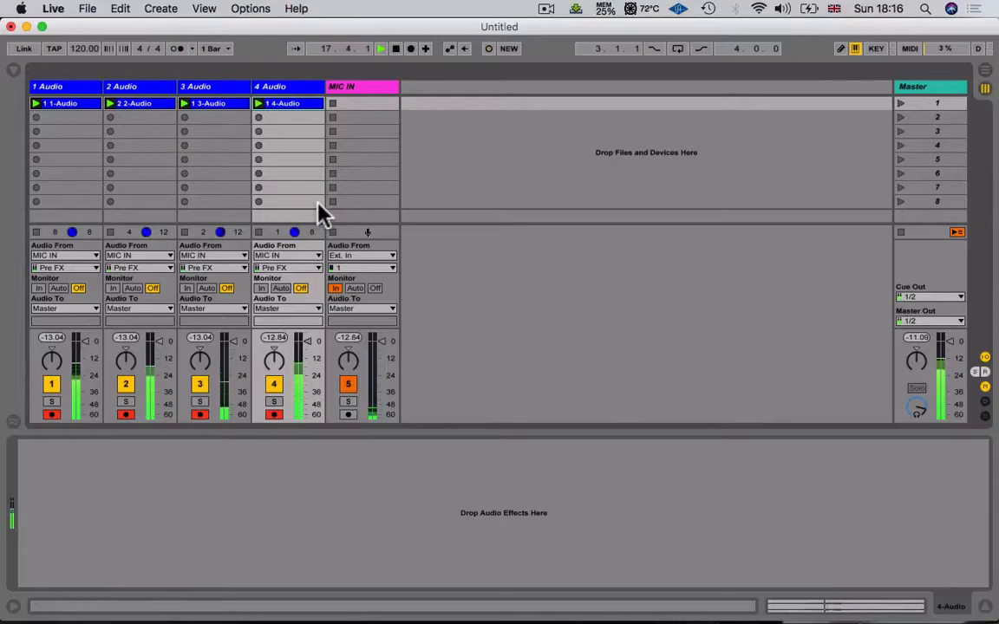
Step: Stop the playing loops one by one, from track 4 Audio back to track 1 Audio
left_click(258, 103)
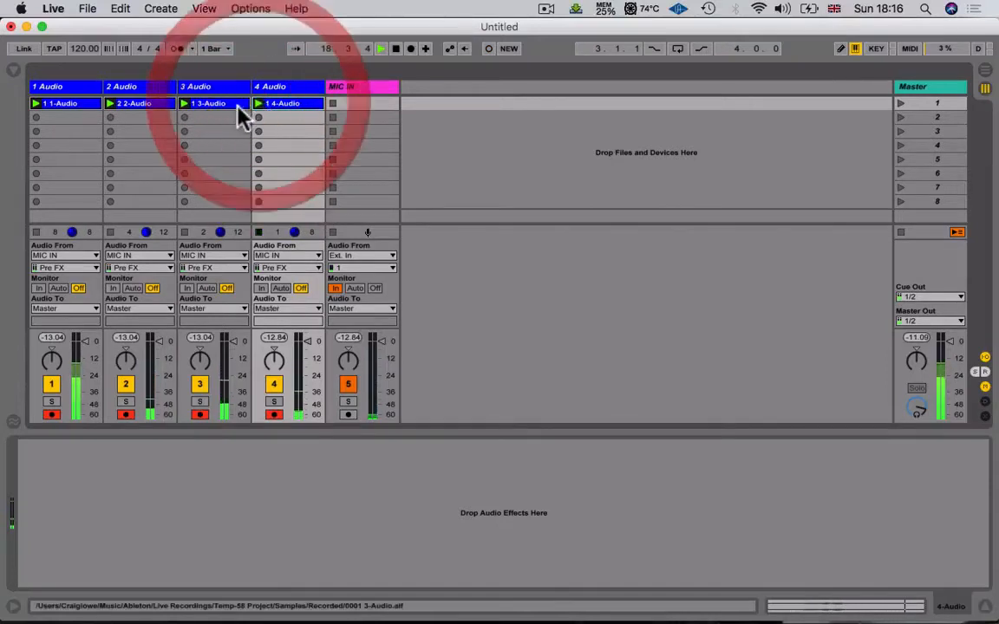
left_click(183, 103)
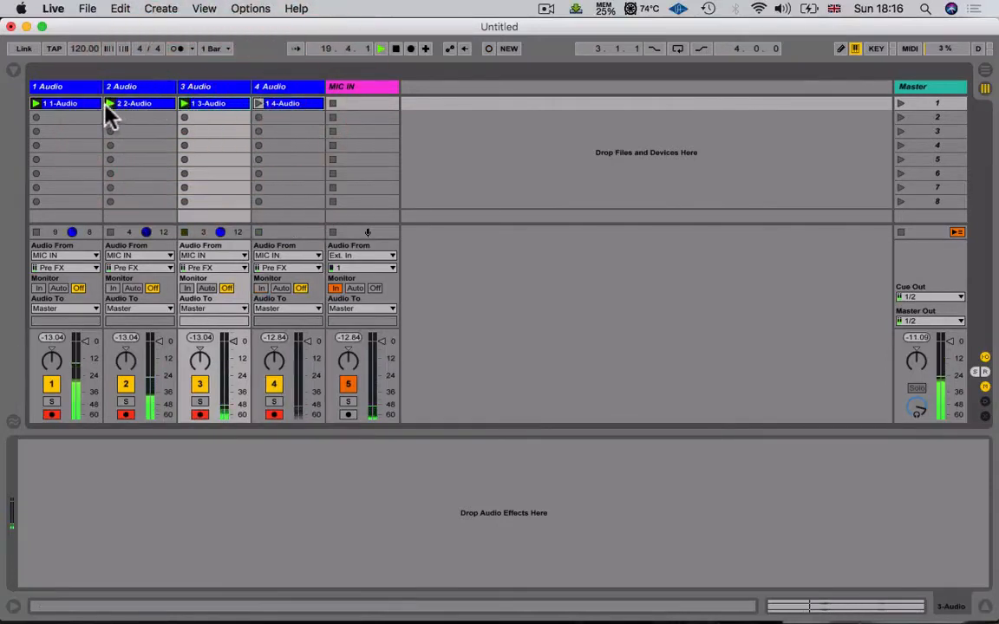
left_click(108, 103)
left_click(37, 103)
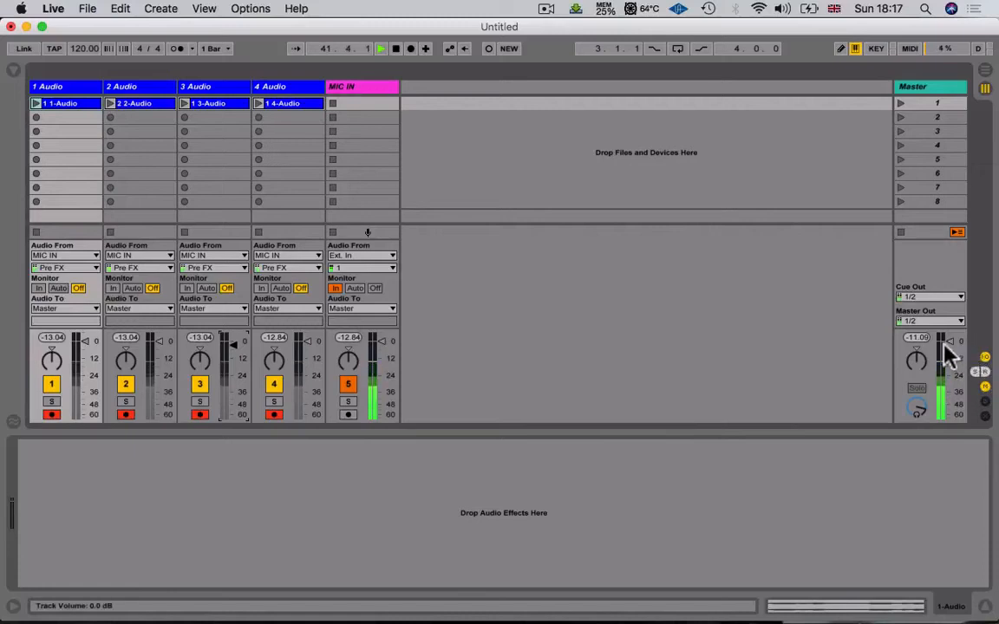
Step: Delete the recorded clips from the first slots of the four blue audio tracks, from 4 Audio back to 1 Audio
left_click(309, 114)
key("Delete")
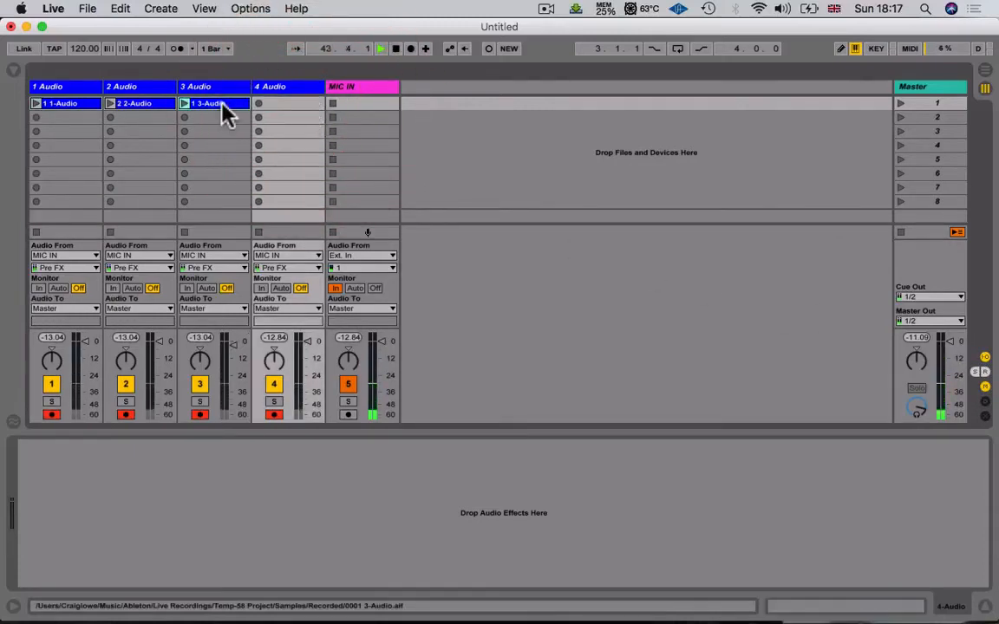
left_click(224, 112)
key("Delete")
left_click(159, 112)
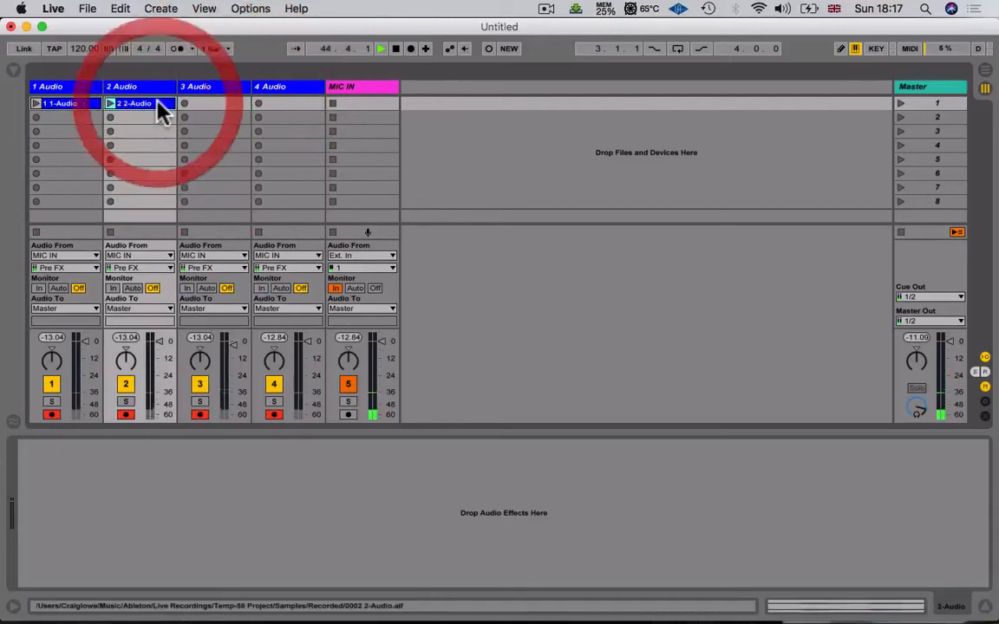
key("Delete")
left_click(88, 104)
key("Delete")
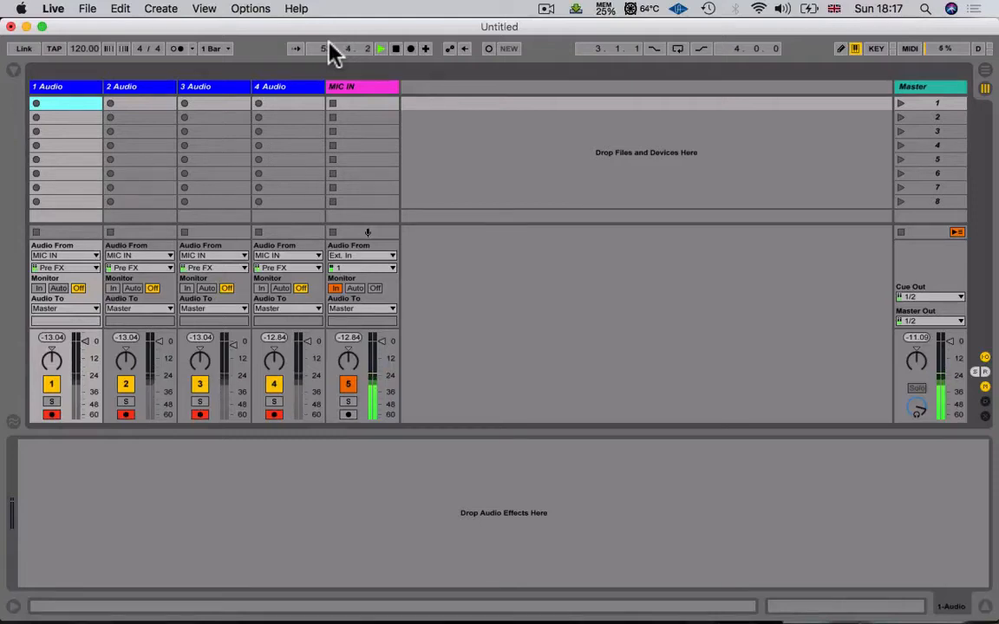
Step: Toggle the metronome on and off and check the Cue Out routing choices on the Master track
left_click(178, 48)
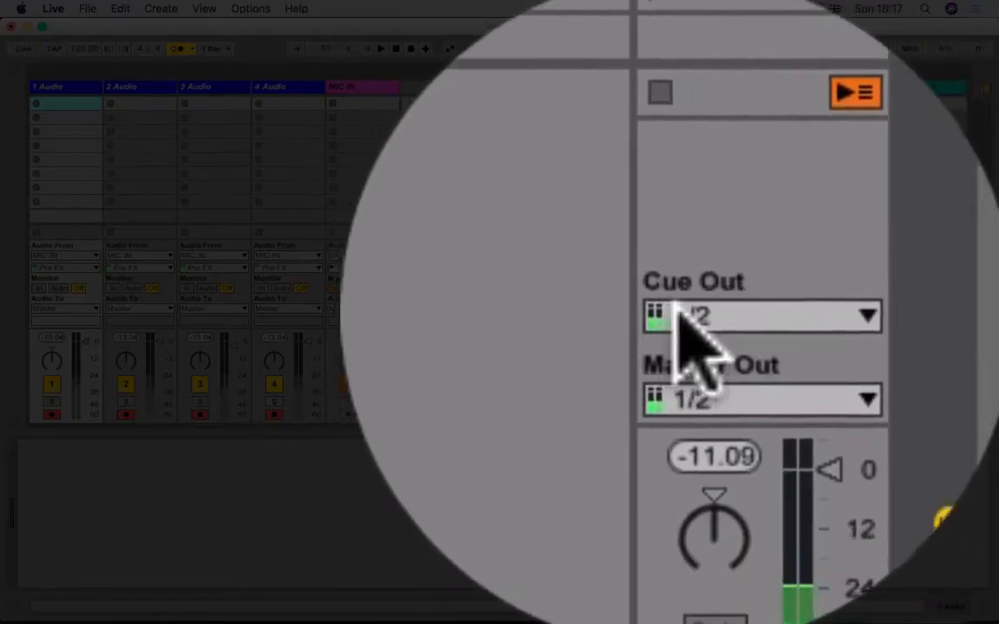
left_click(737, 307)
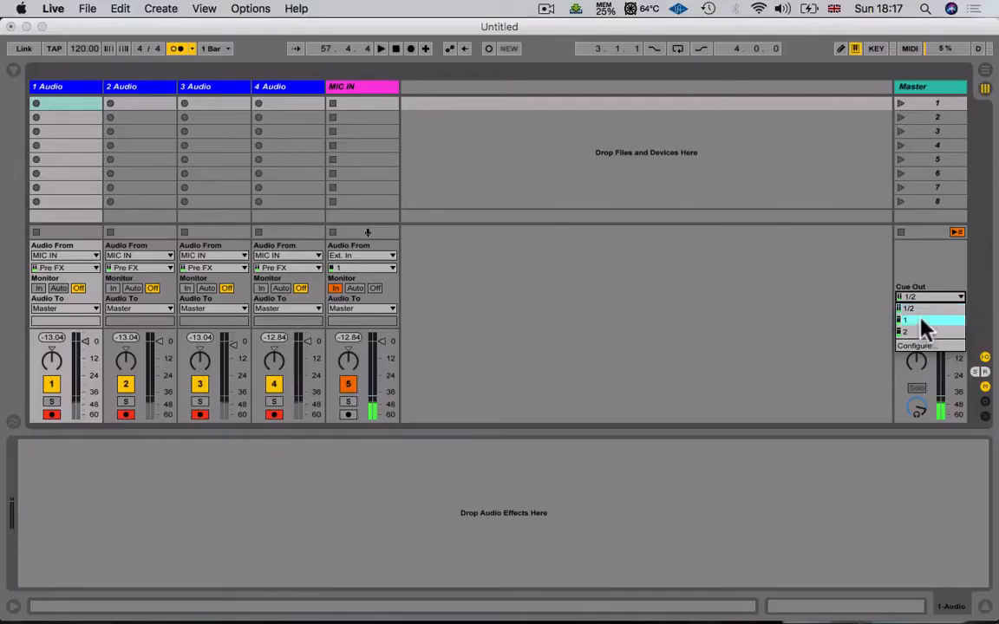
left_click(921, 269)
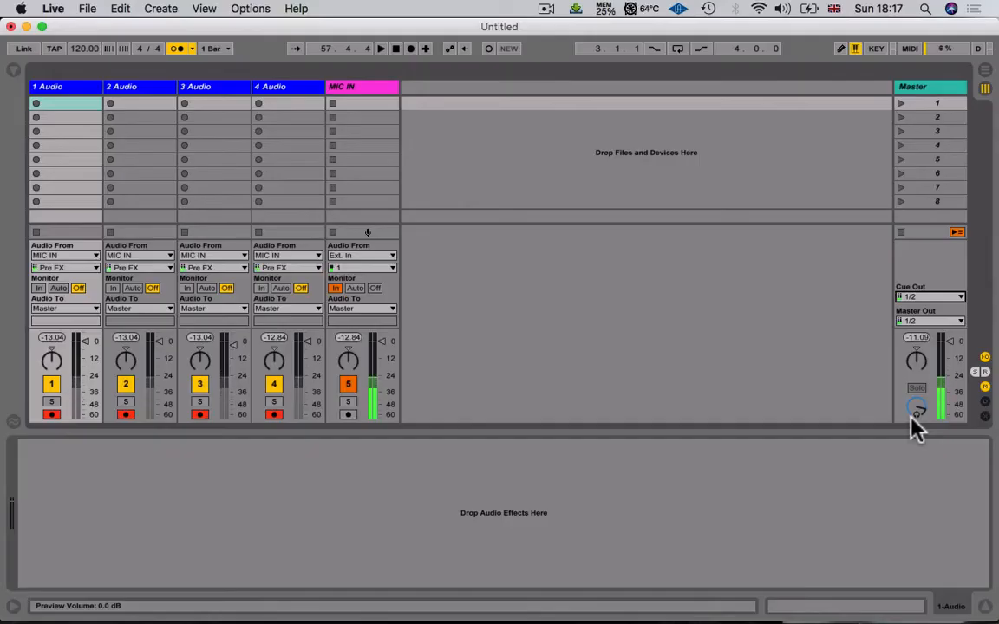
left_click(177, 48)
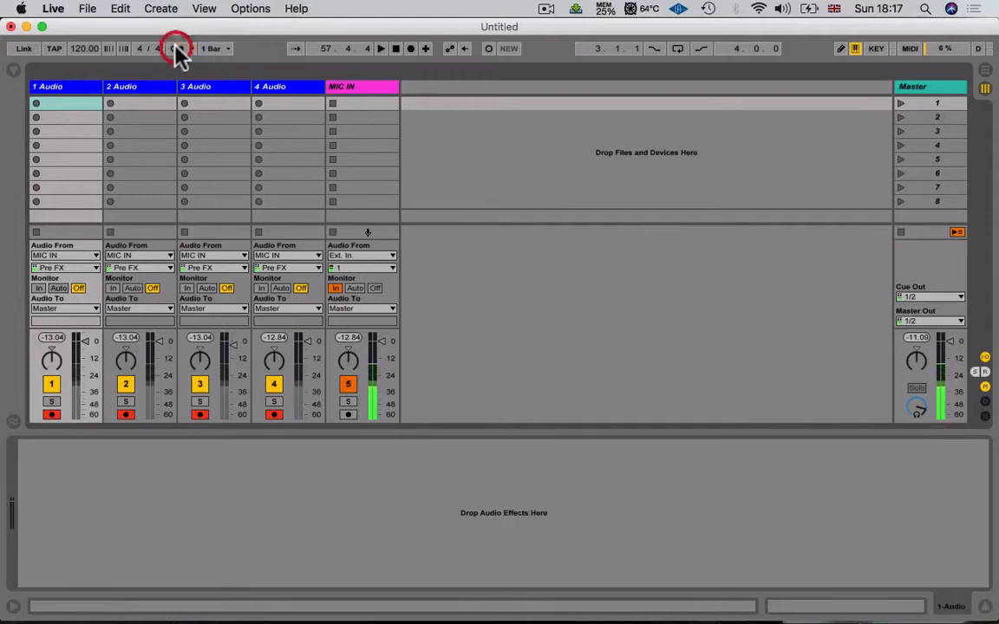
left_click(176, 48)
left_click(176, 47)
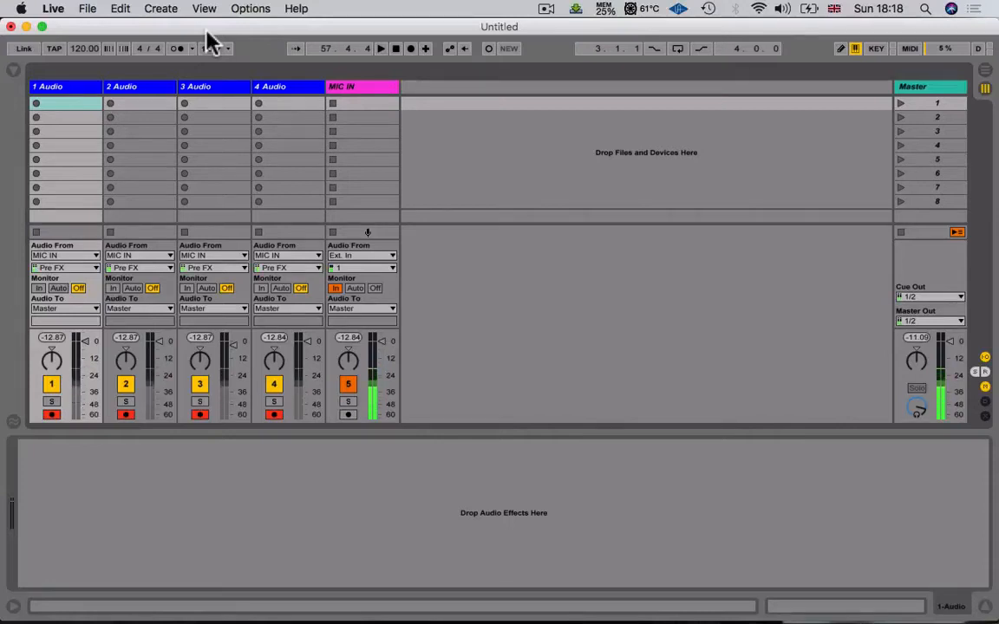
Step: Add a yellow MIDI track directly after the MIC IN track
left_click(166, 5)
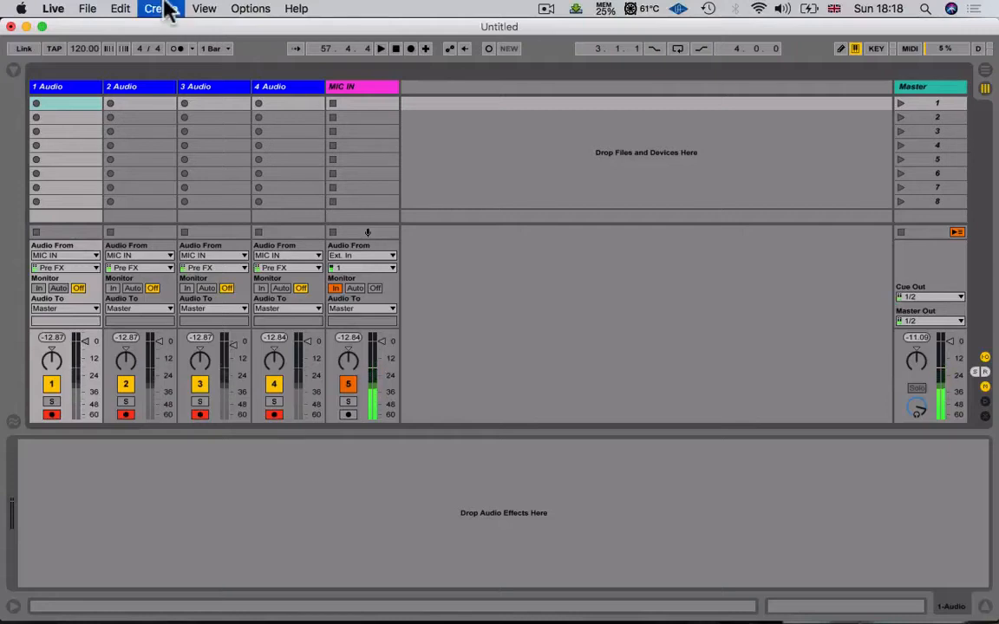
key("super+shift+t")
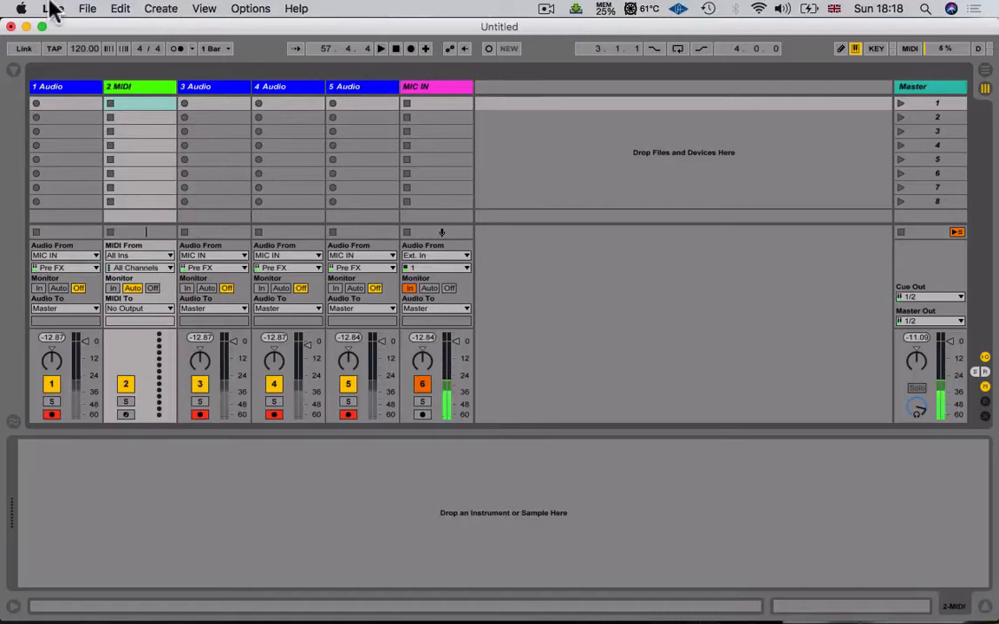
left_click_drag(132, 86, 474, 92)
right_click(449, 93)
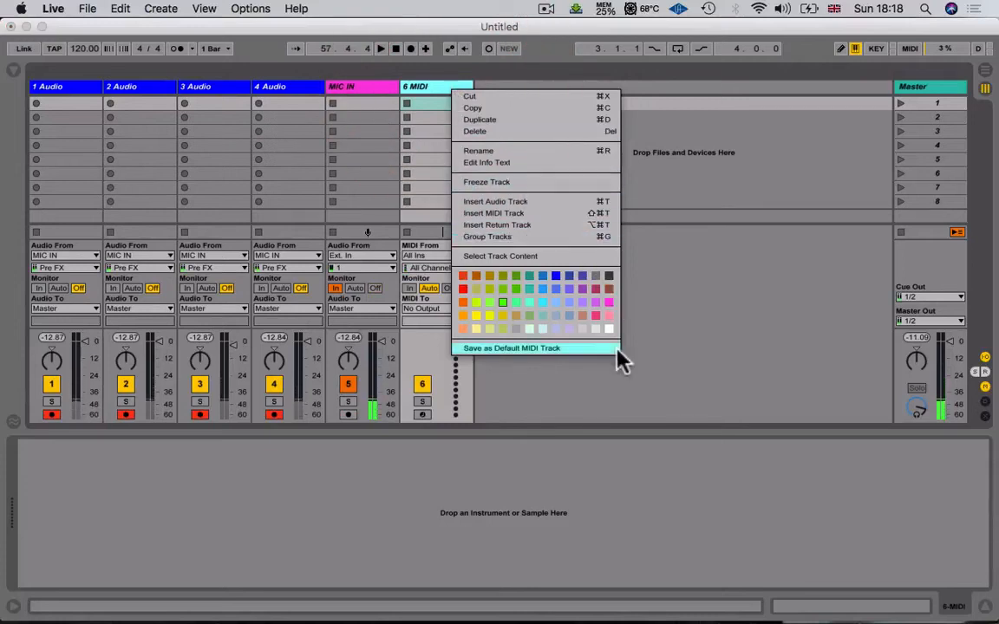
left_click(477, 316)
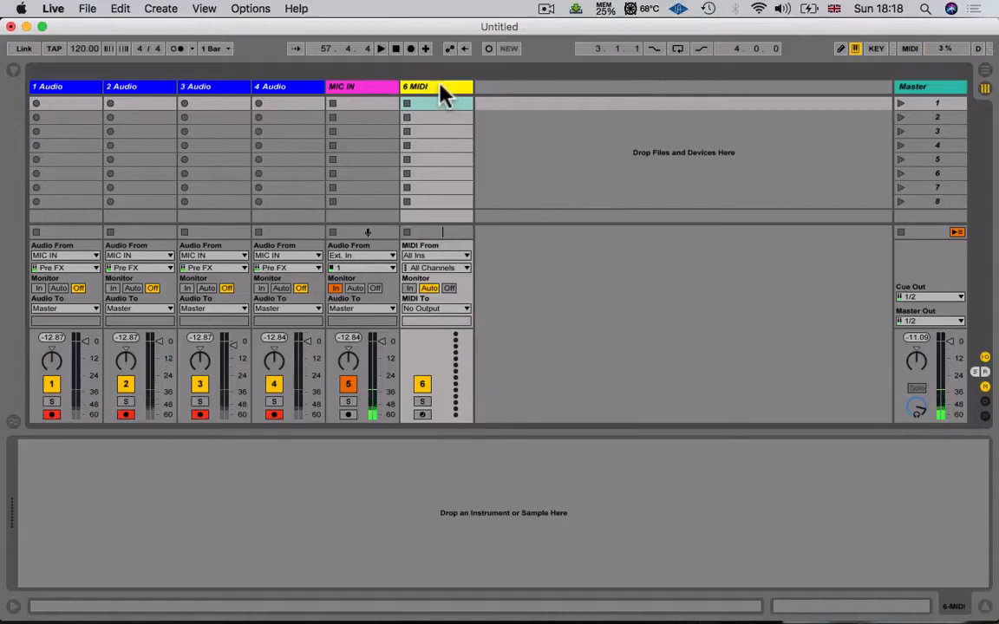
Step: Load the Kit-Core 808 drum kit onto the yellow MIDI track and audition its Kick 808 pad
left_click(14, 70)
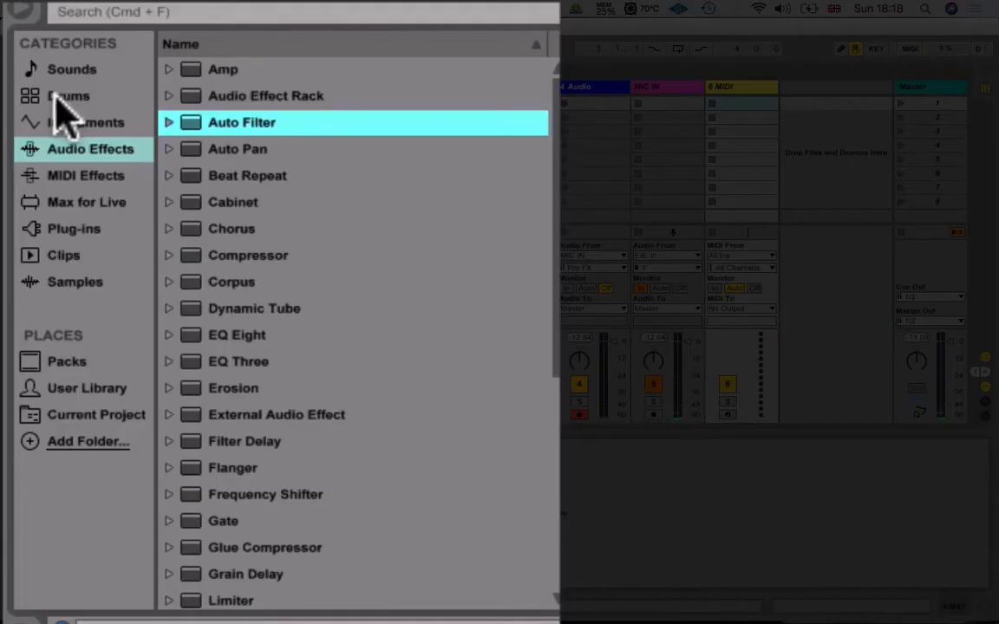
left_click(26, 120)
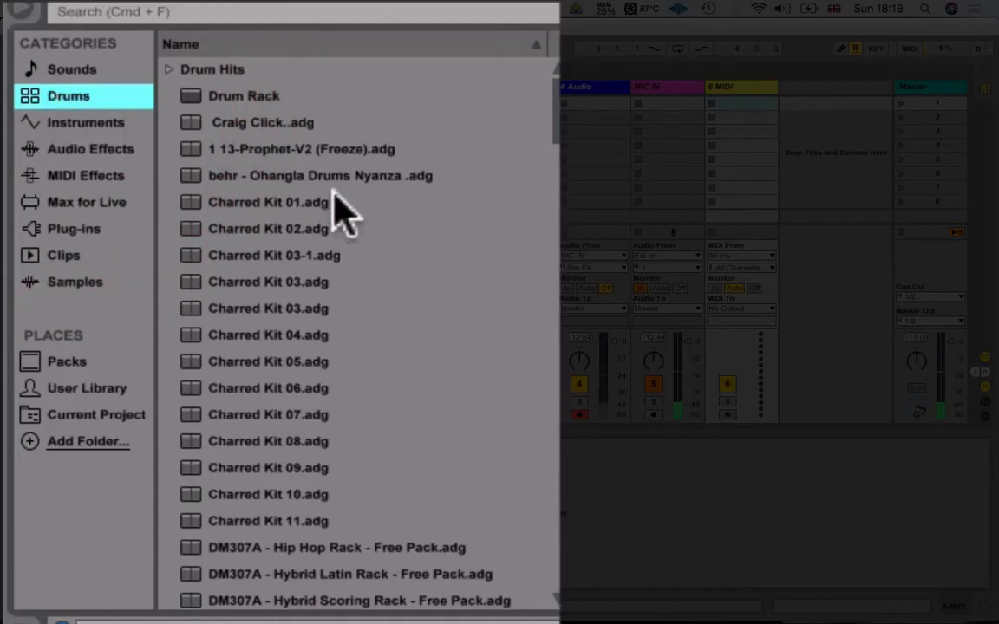
scroll(338, 213, "down", 9)
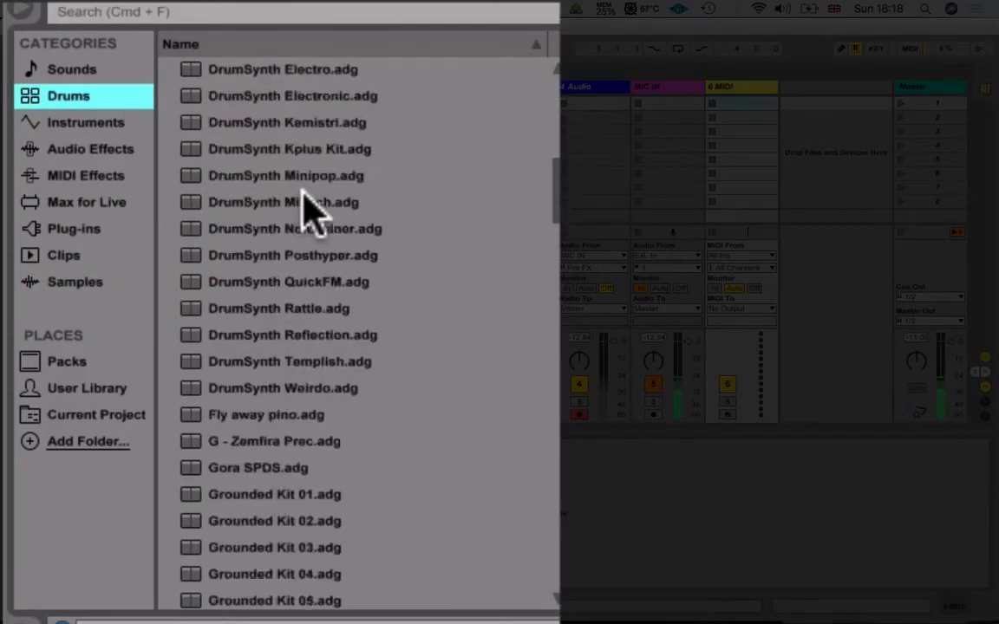
scroll(306, 192, "down", 7)
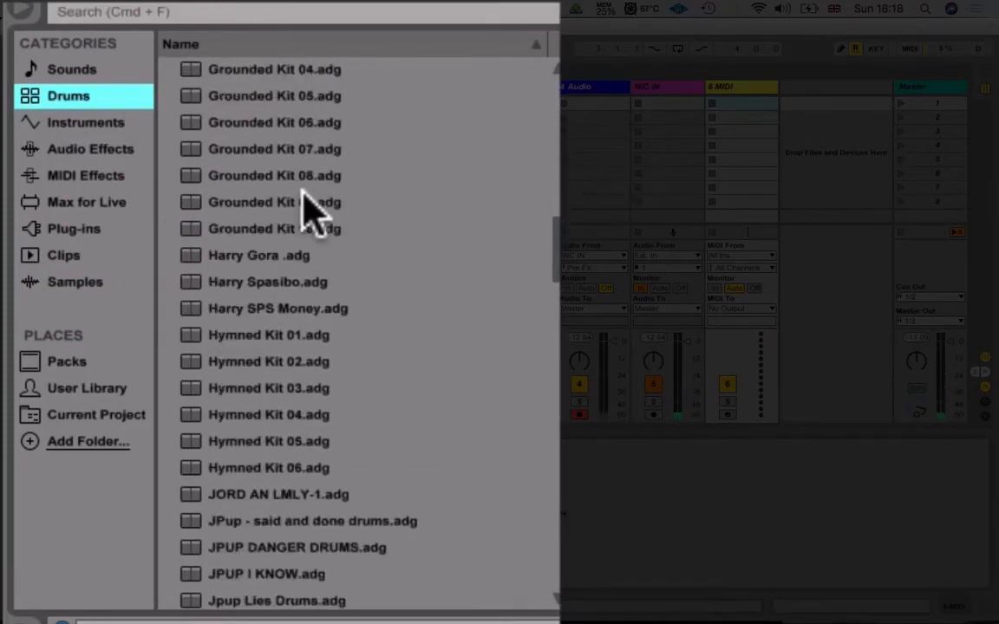
scroll(305, 213, "down", 2)
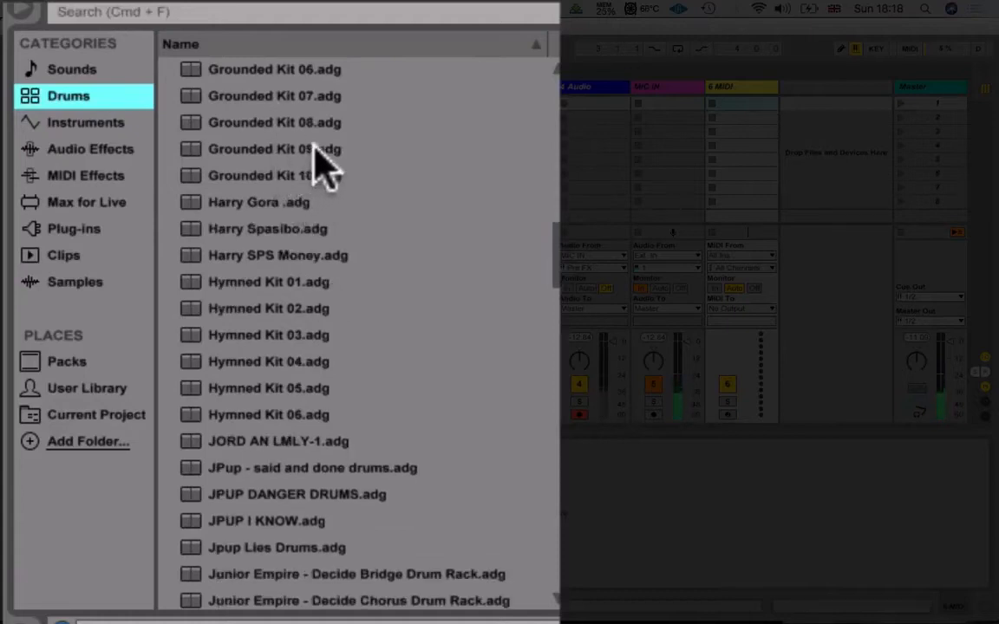
scroll(375, 160, "down", 12)
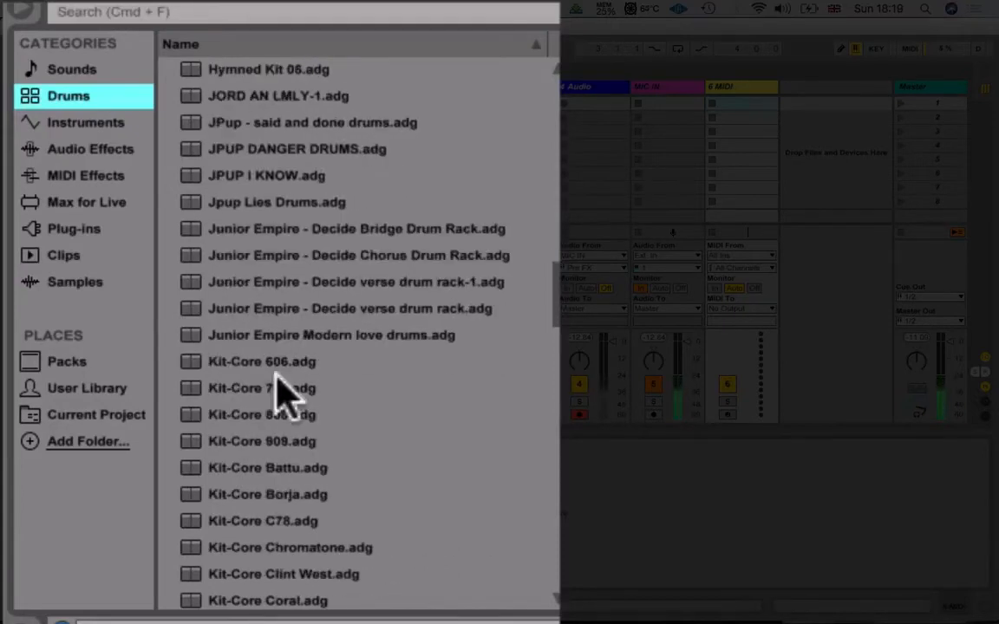
left_click_drag(274, 420, 795, 247)
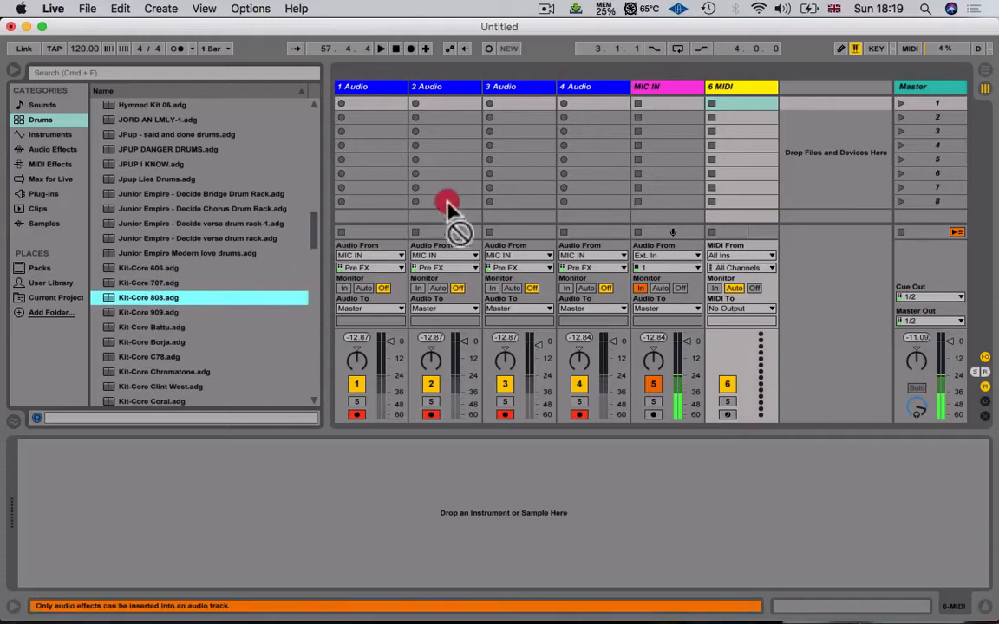
left_click_drag(448, 205, 743, 86)
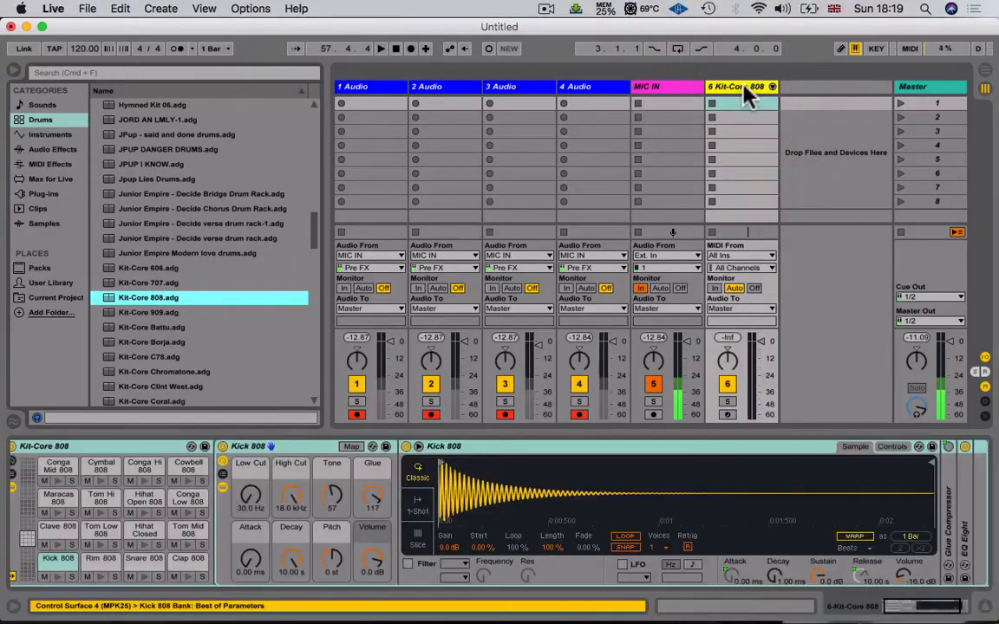
left_click(17, 72)
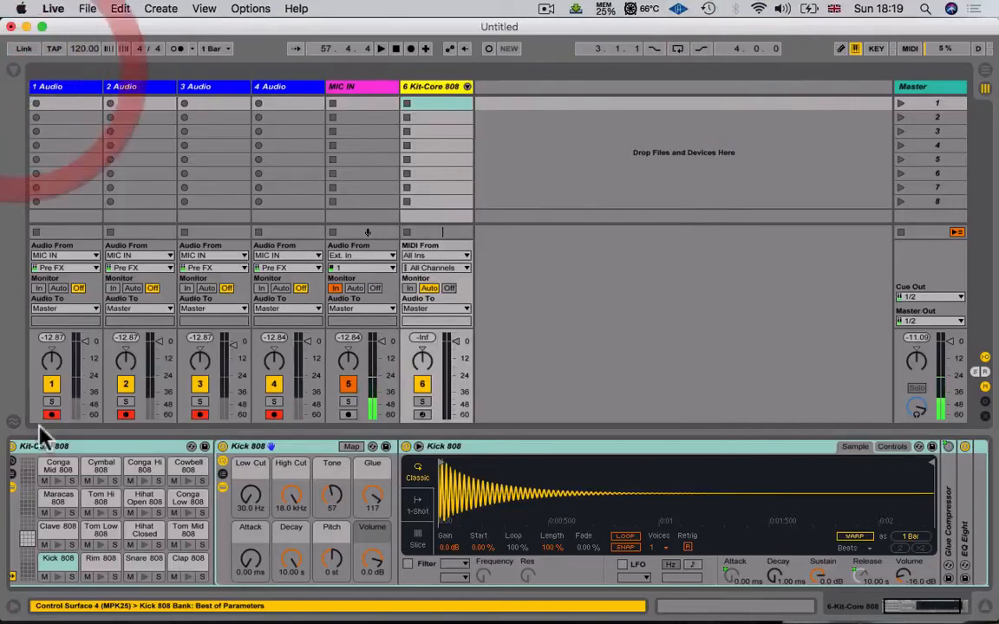
left_click(58, 578)
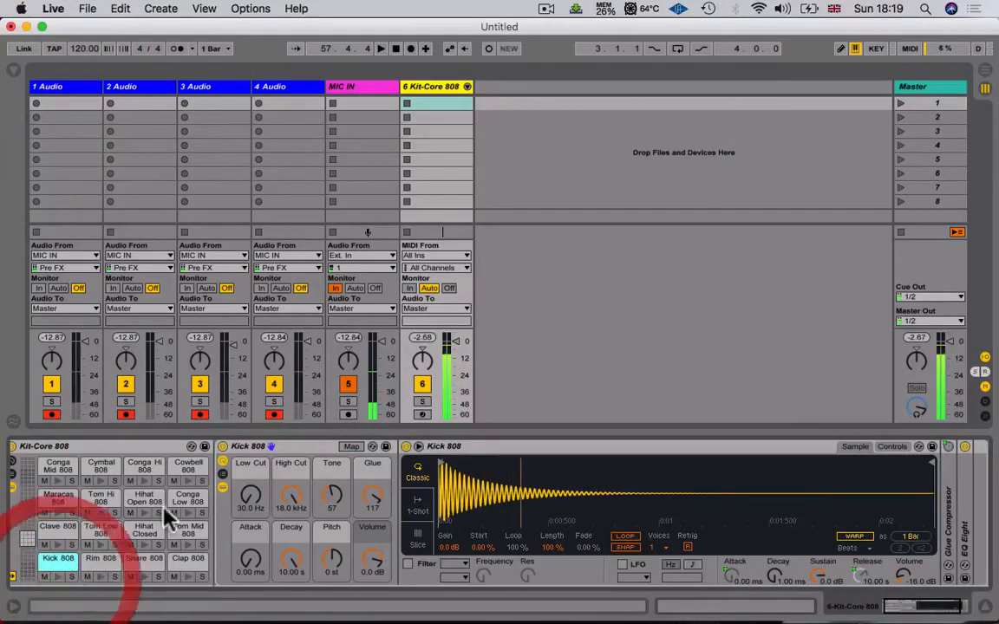
Step: Create a one-bar MIDI clip in the drum track's first slot with a Kick 808 note on each of the four beats
double_click(426, 105)
left_click_drag(469, 429, 460, 173)
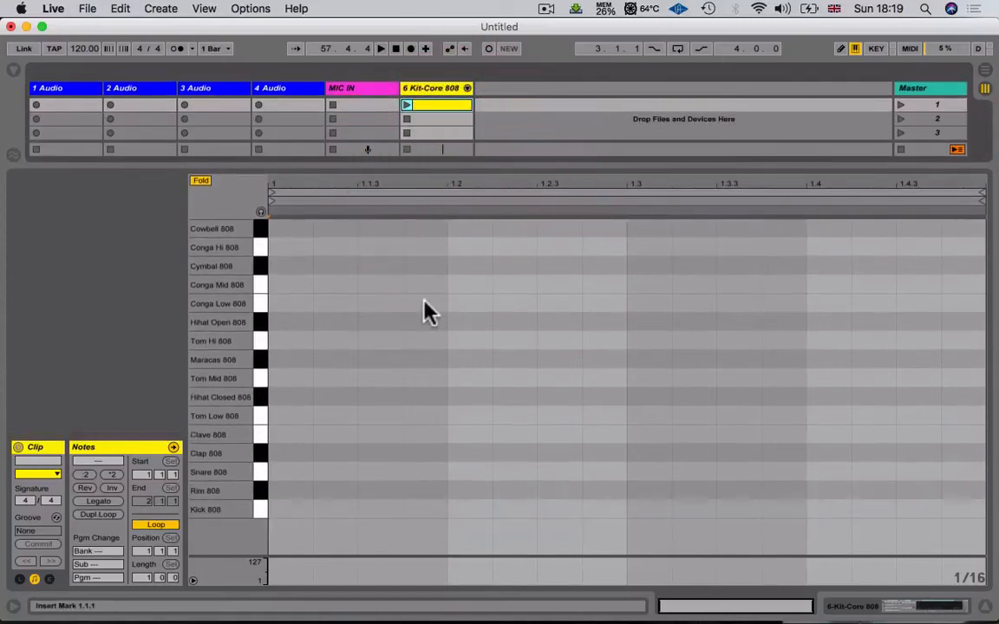
key("b")
left_click(289, 509)
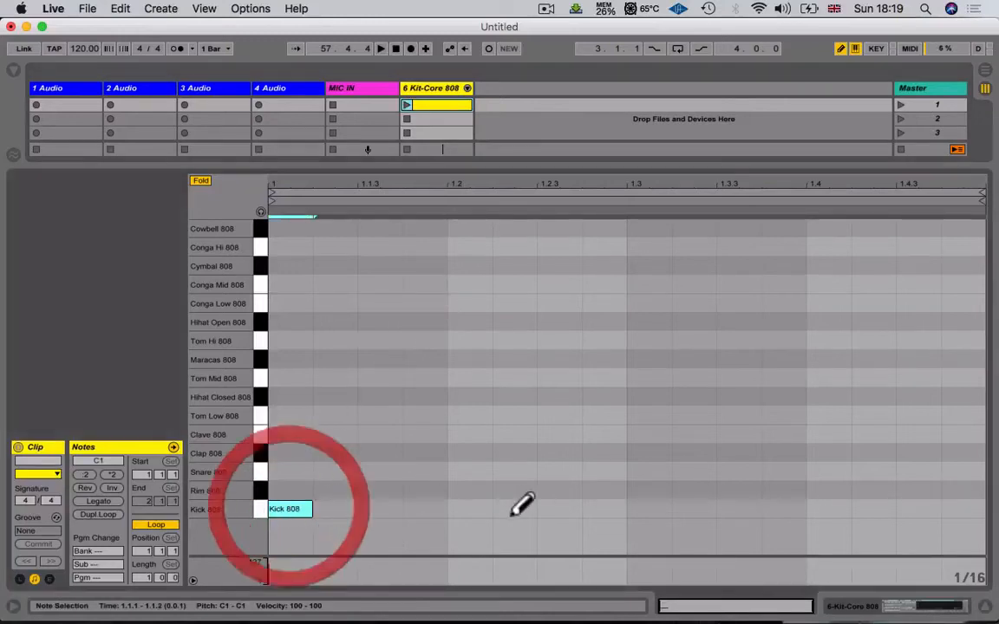
left_click(469, 509)
left_click(649, 509)
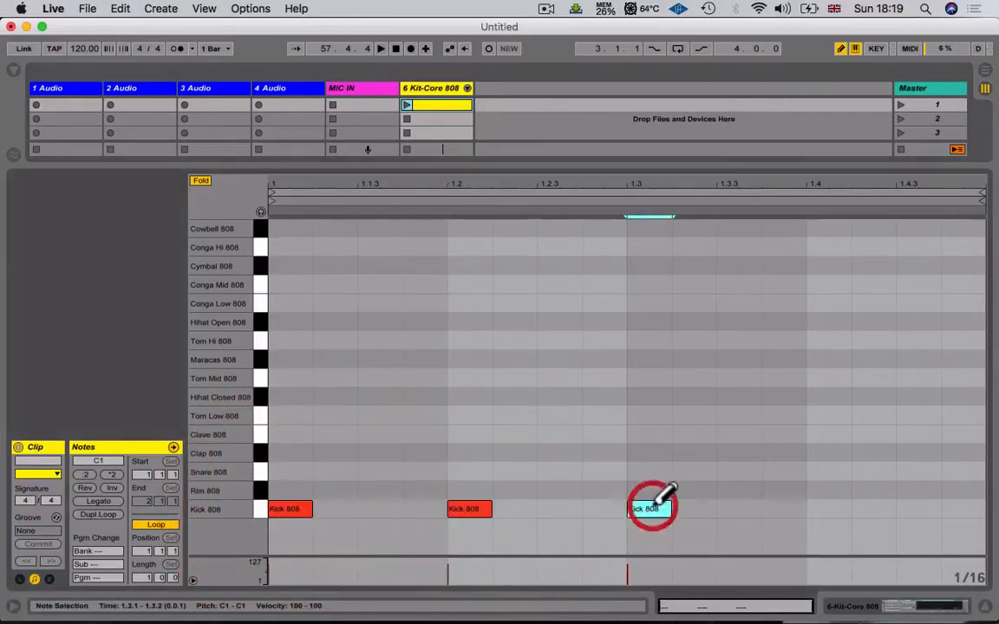
left_click(820, 508)
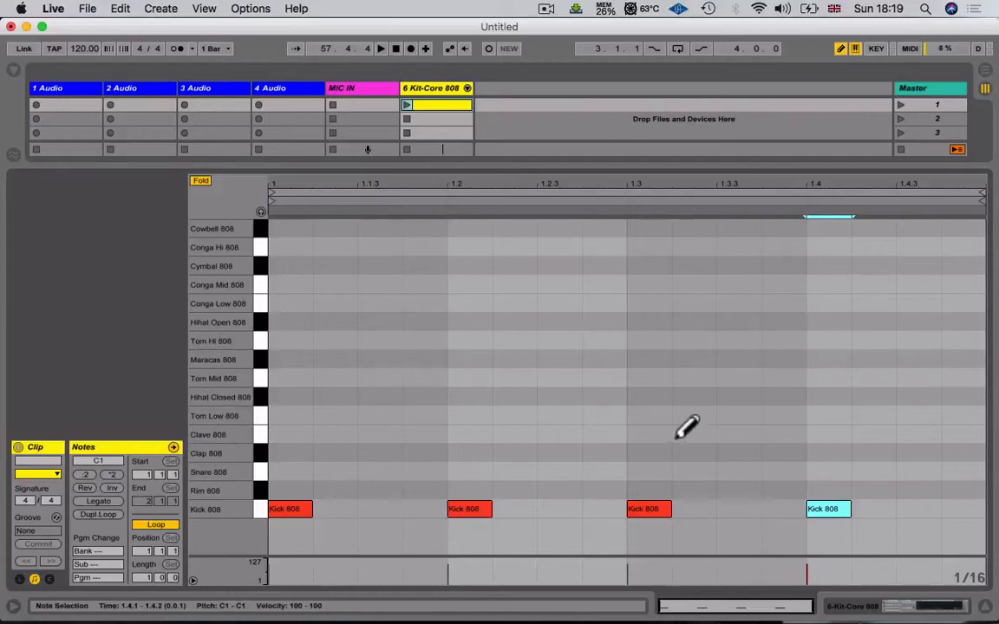
Step: Add Clap 808 notes on beats 2 and 4 of the drum clip and shrink the note editor
left_click(826, 453)
left_click(482, 451)
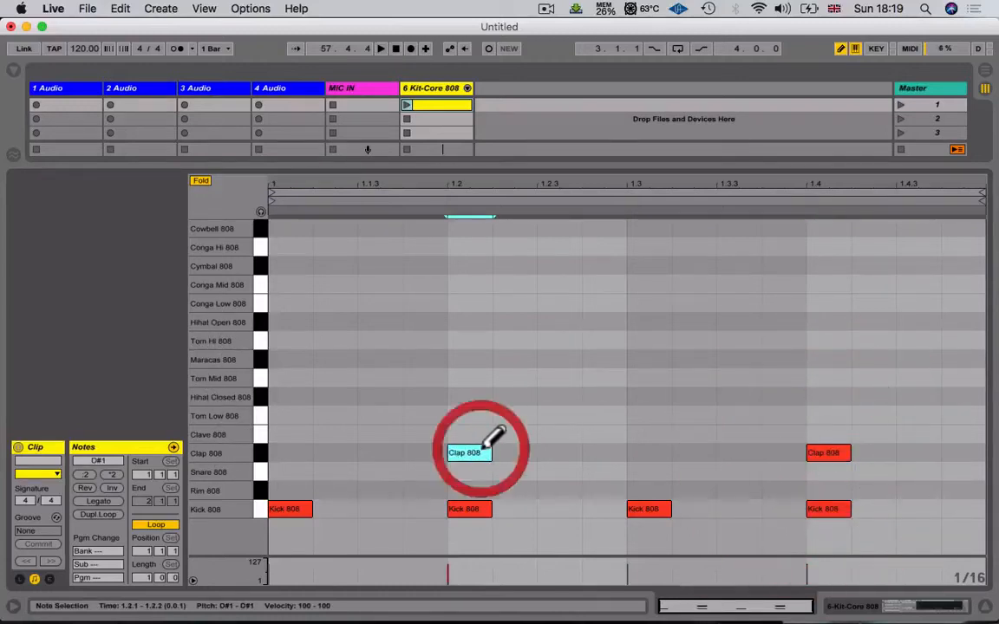
left_click_drag(460, 165, 457, 262)
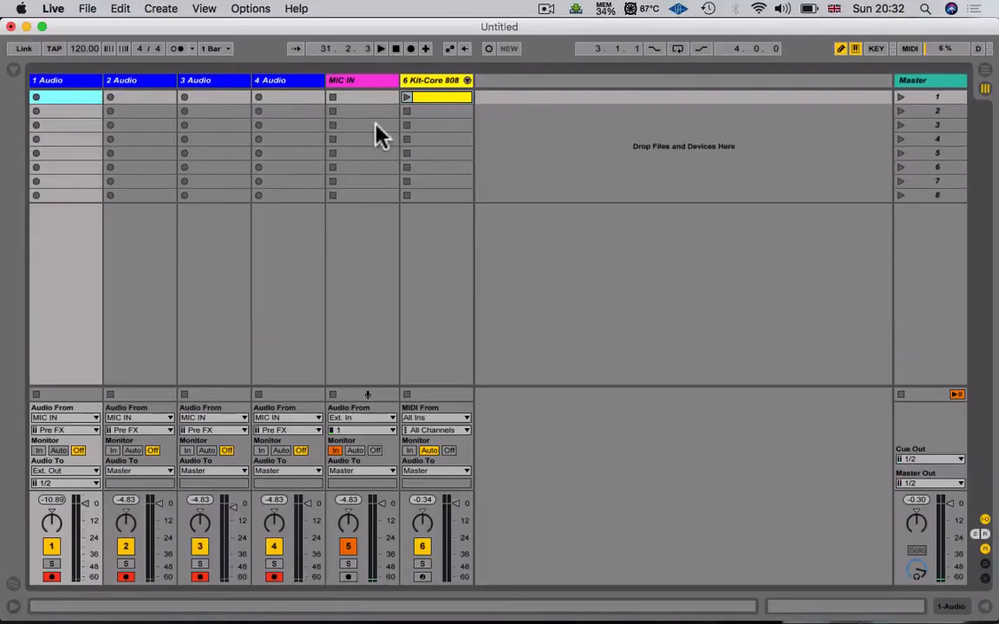
Step: Launch the drum clip and record a loop into the first slot of audio tracks 1 to 3 in turn, letting each play back
left_click(406, 97)
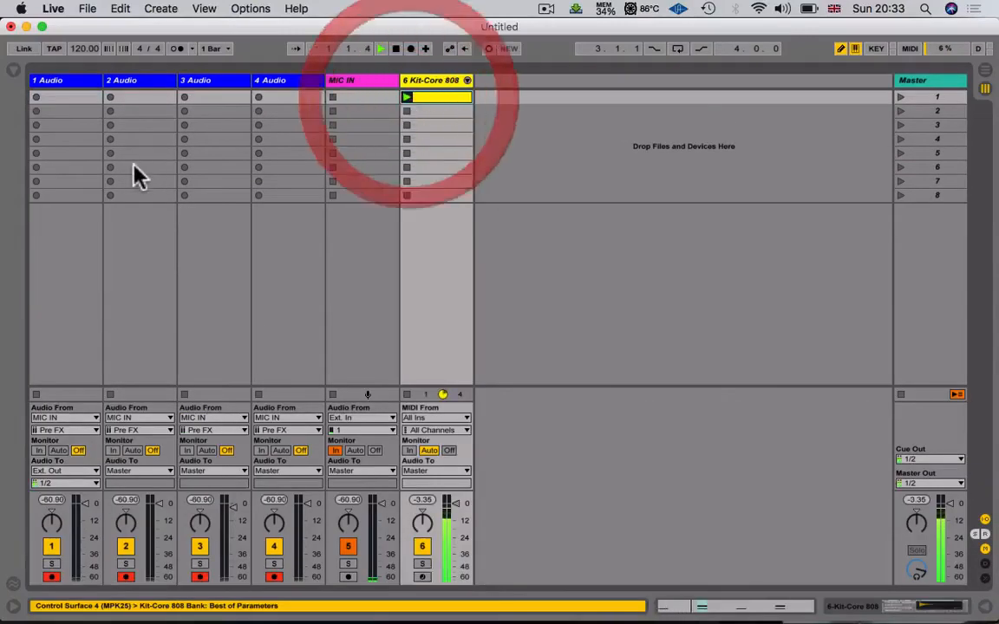
left_click(37, 98)
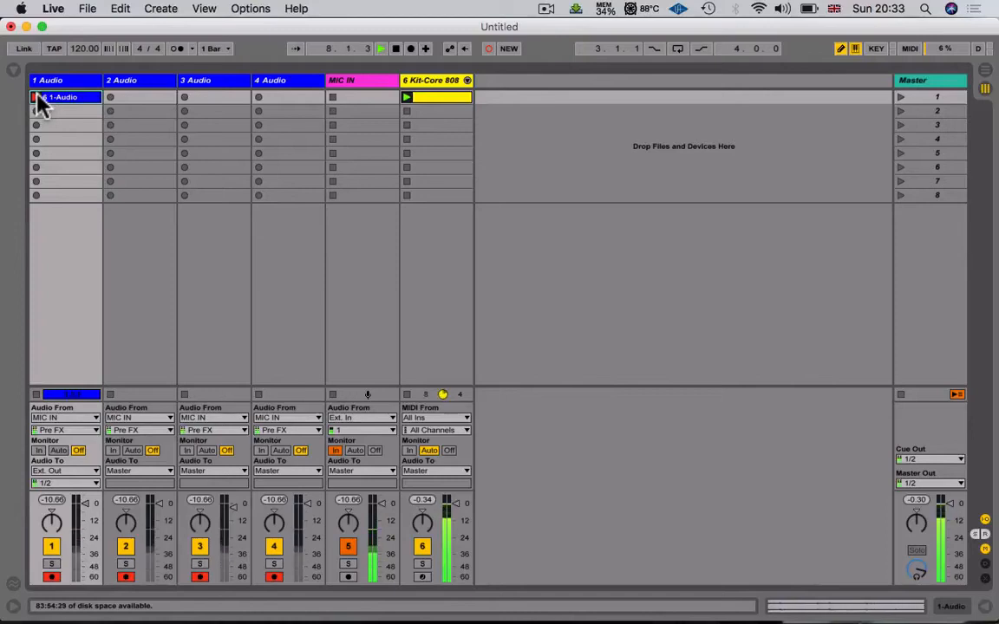
left_click(38, 97)
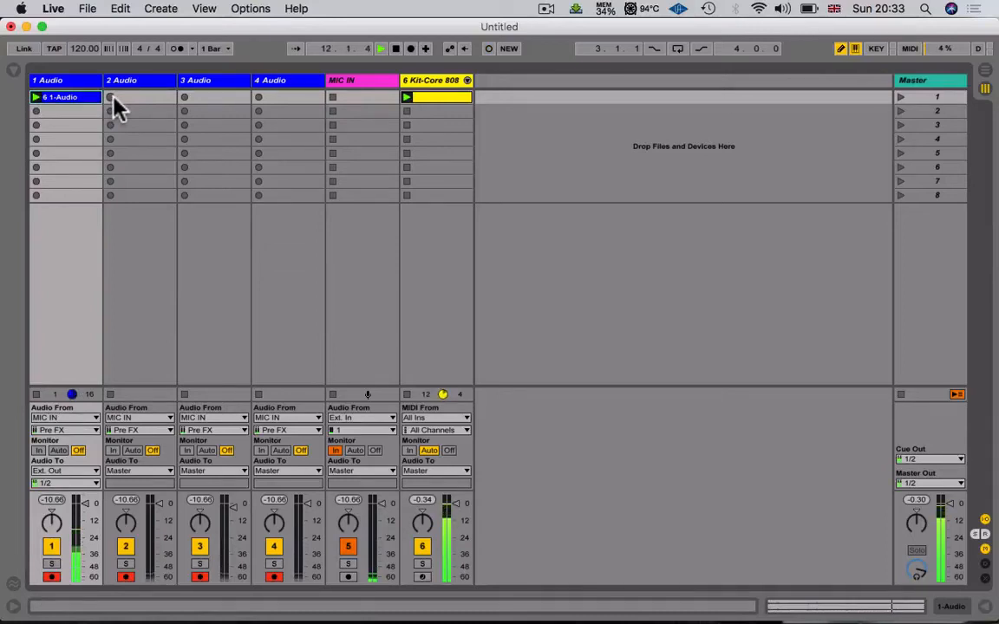
left_click(111, 97)
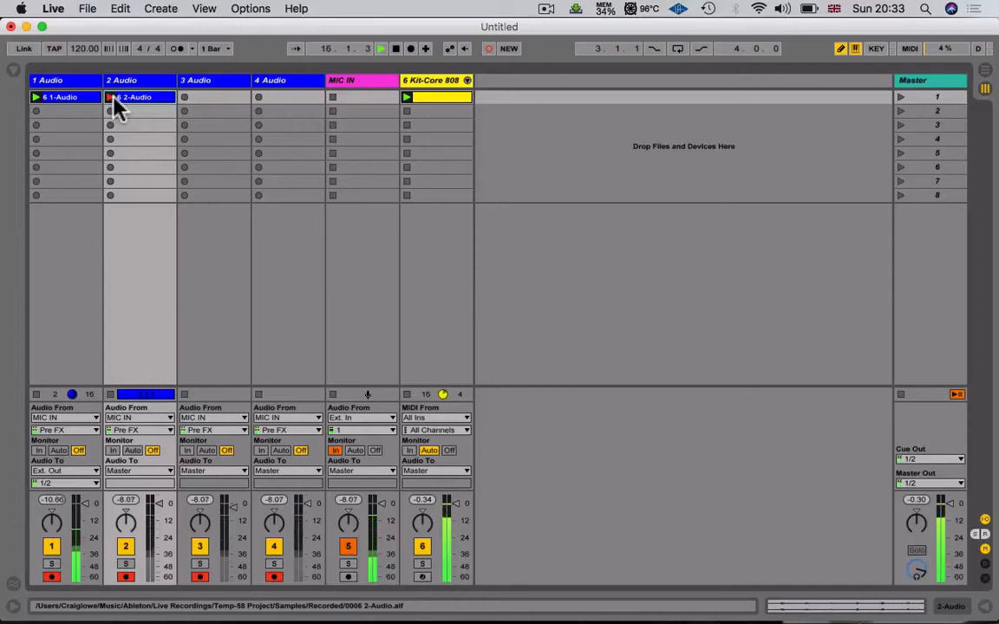
left_click(114, 98)
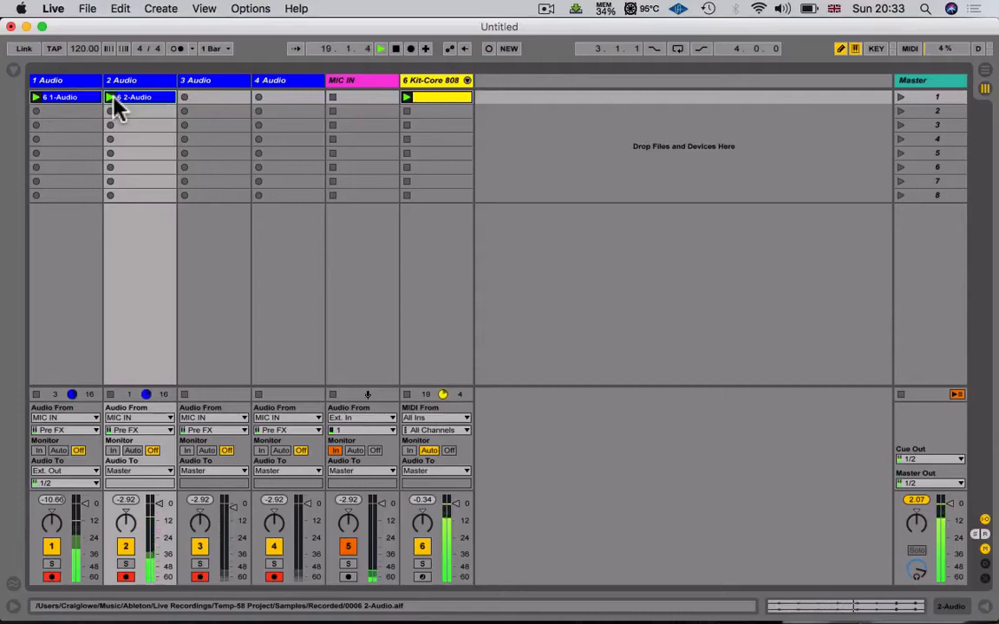
left_click(184, 98)
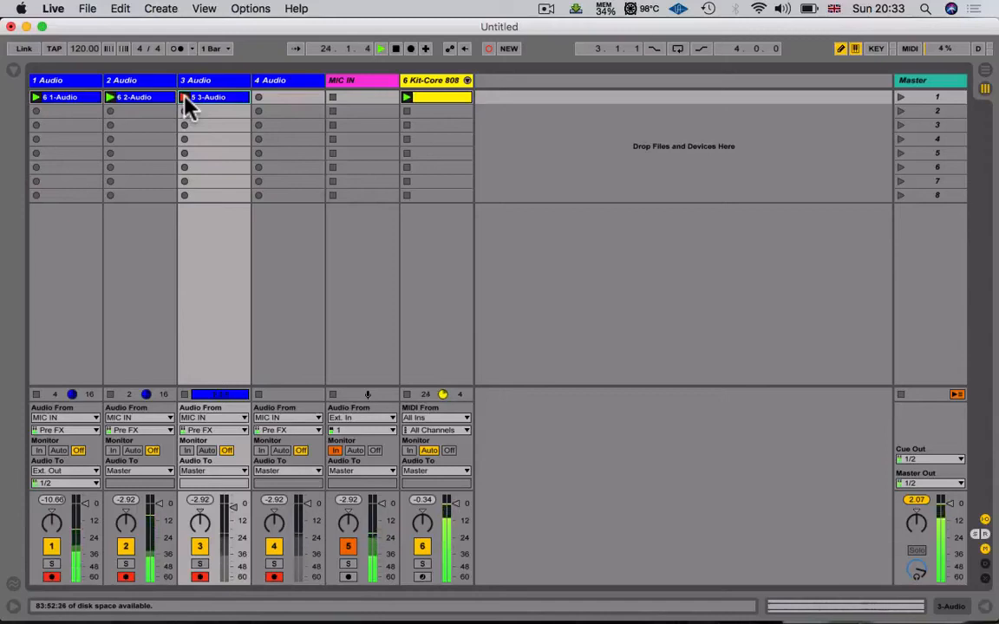
left_click(185, 97)
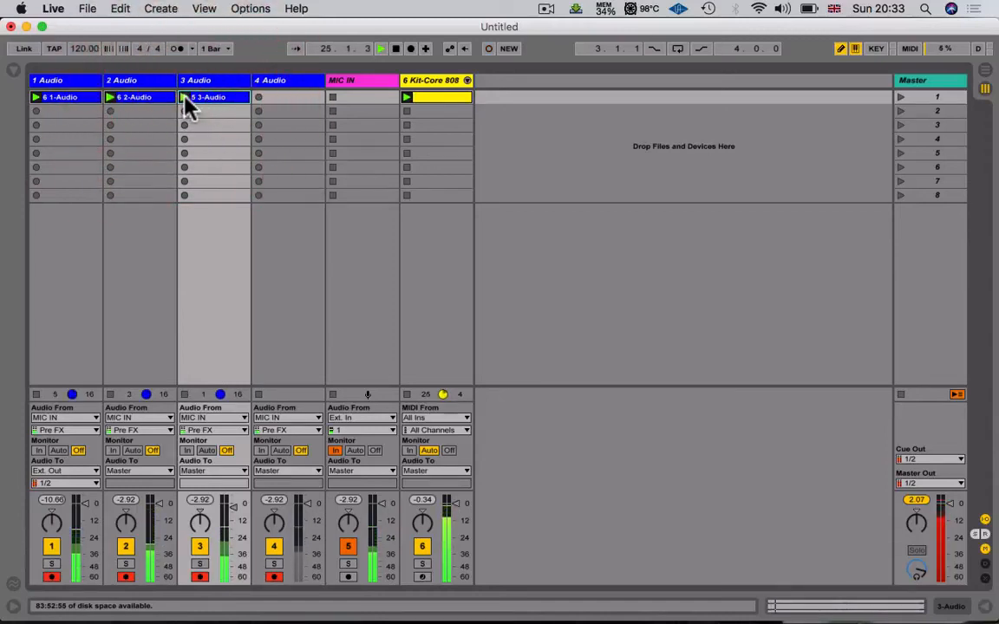
Step: Record a loop into the first slot of audio track 4, let it play back, and stop the transport
left_click(258, 97)
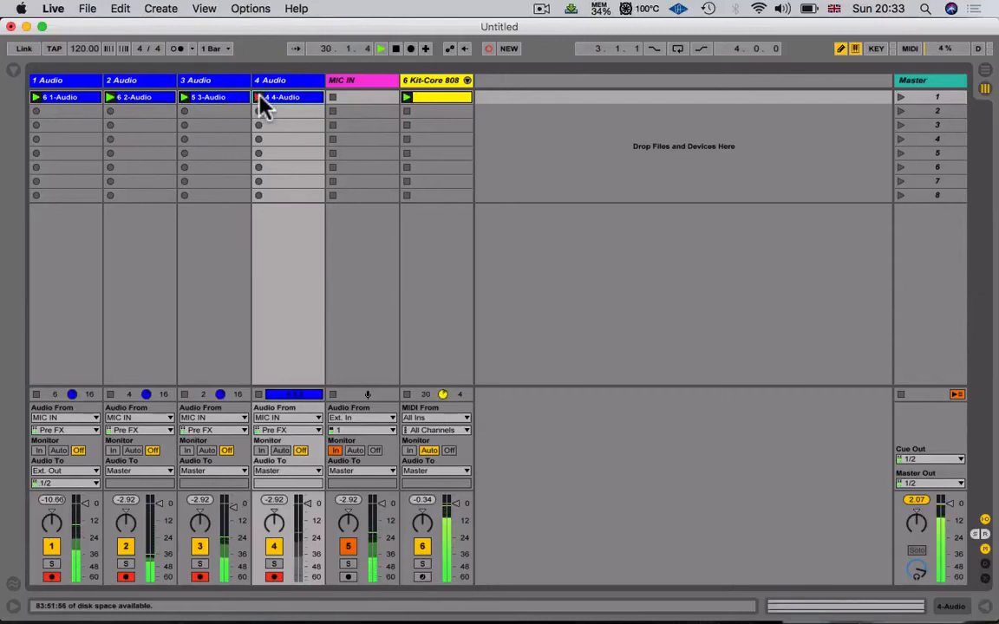
left_click(260, 96)
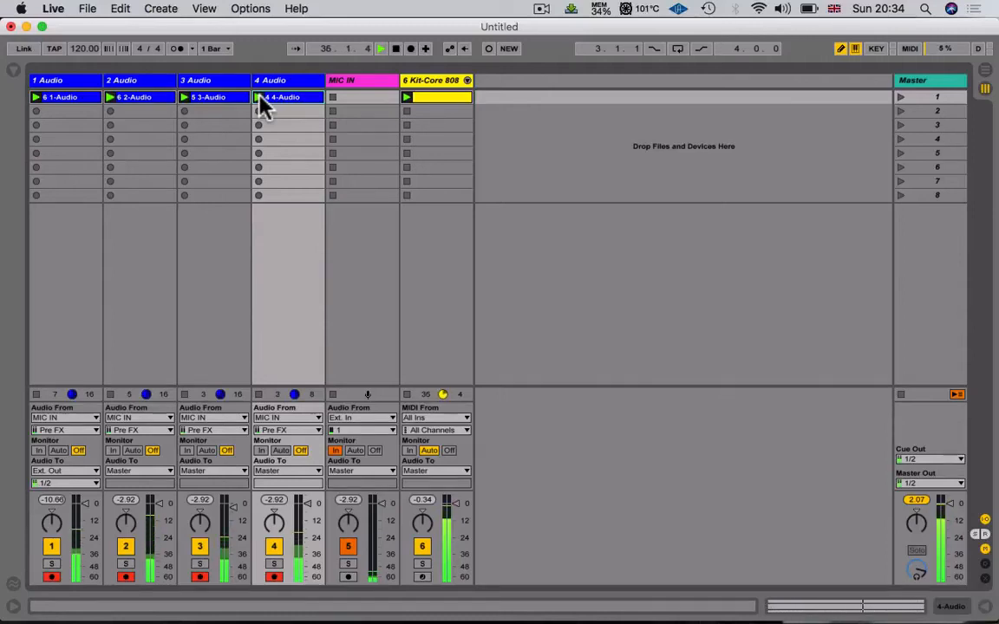
key("space")
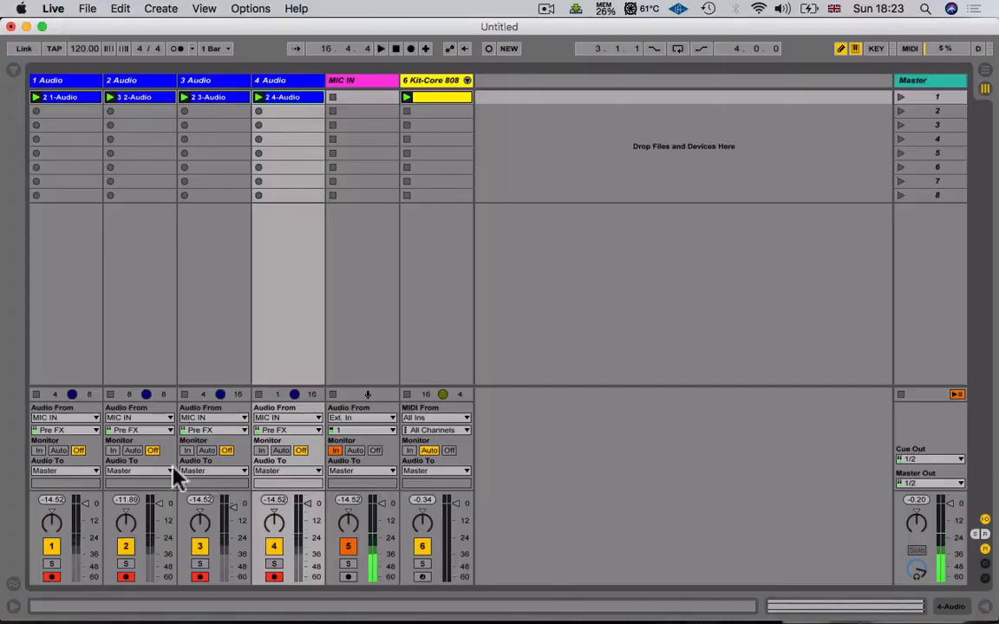
Step: Route the output of audio track 1 to Ext. Out on channels 1/2
left_click(69, 476)
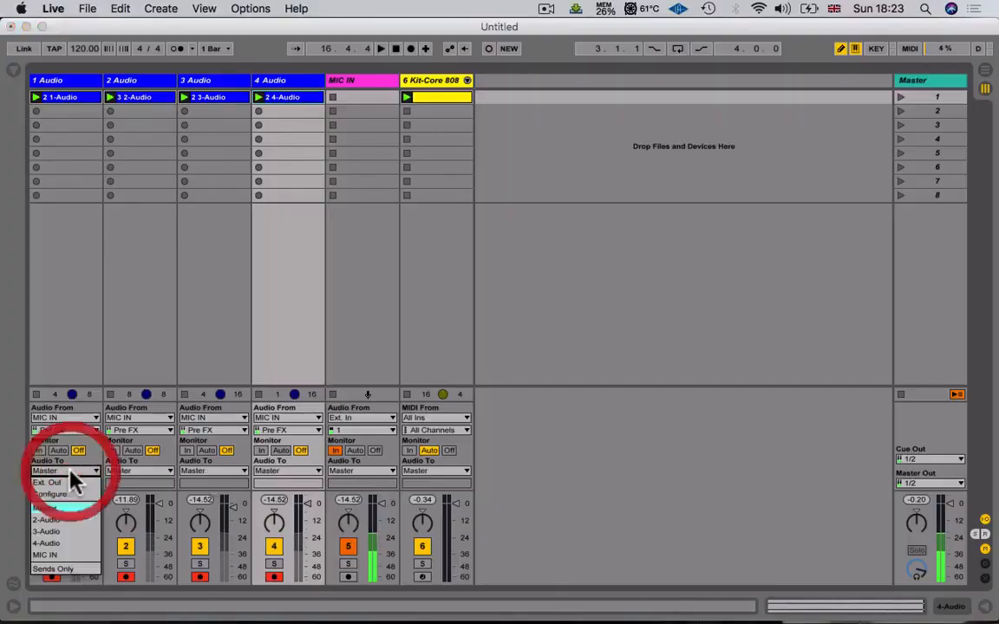
left_click(147, 327)
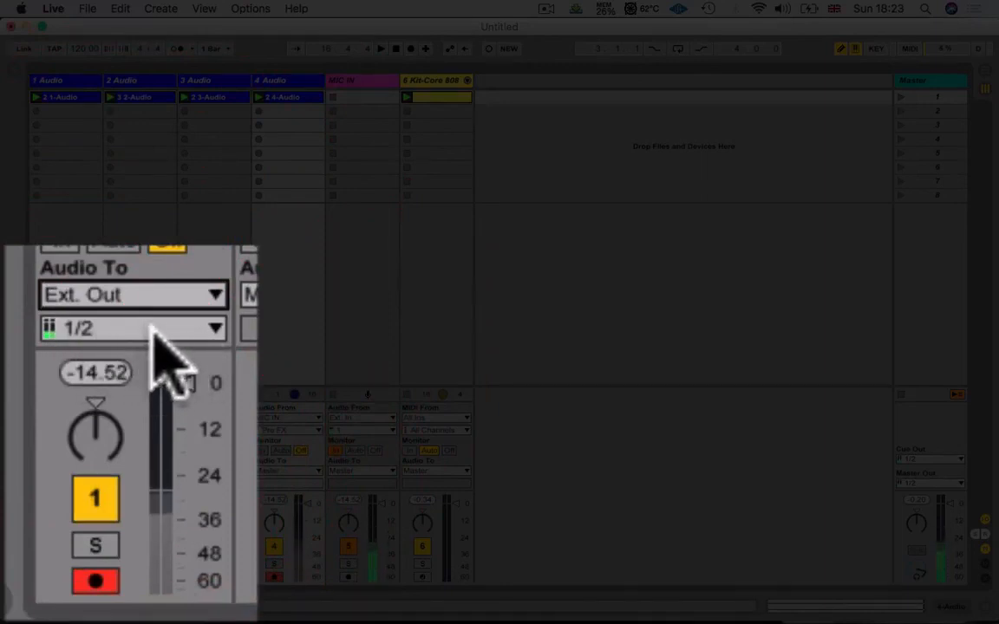
left_click(153, 333)
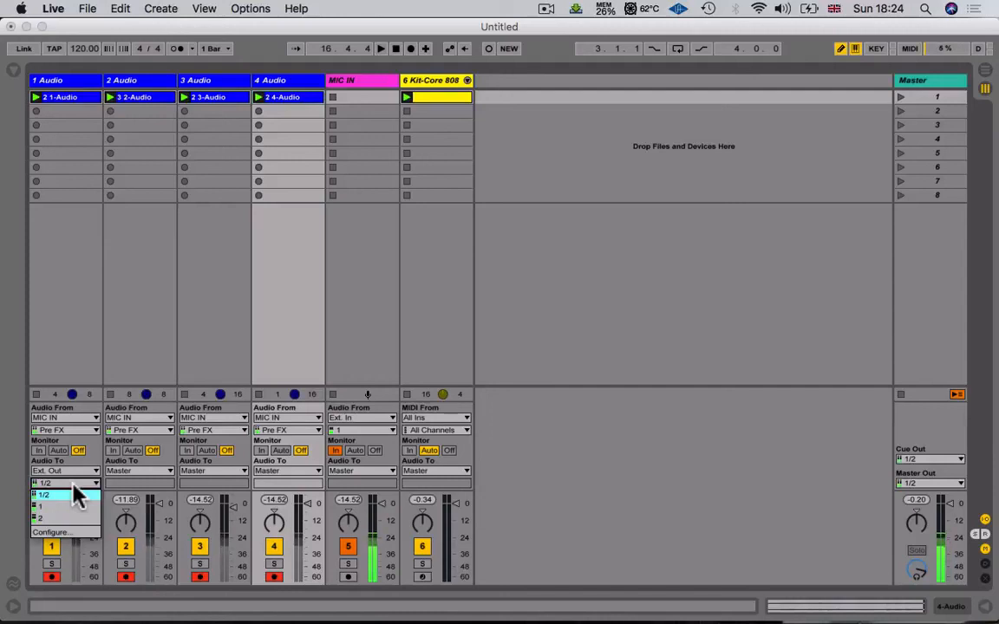
left_click(74, 494)
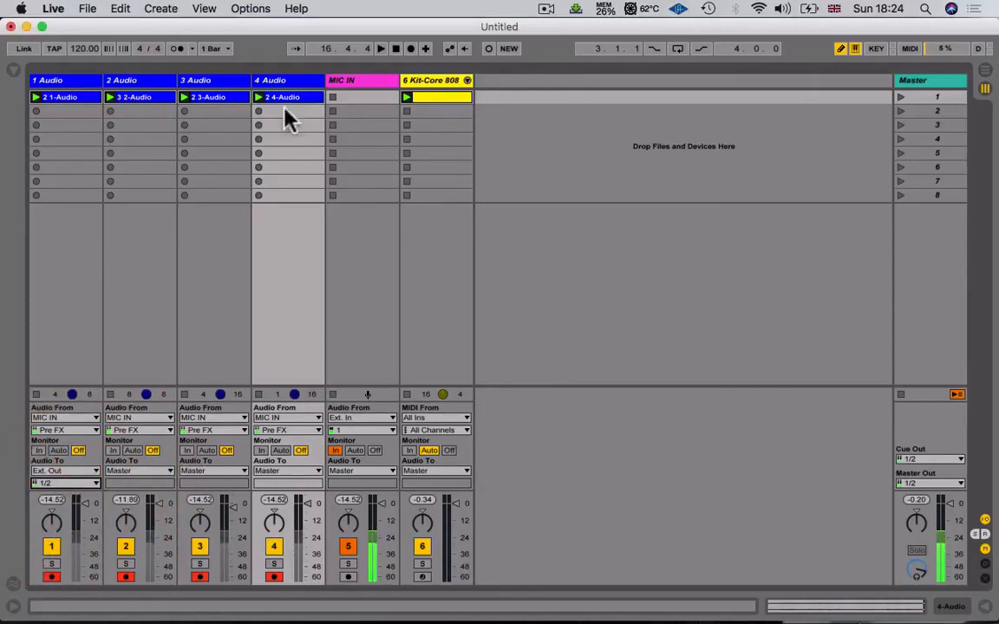